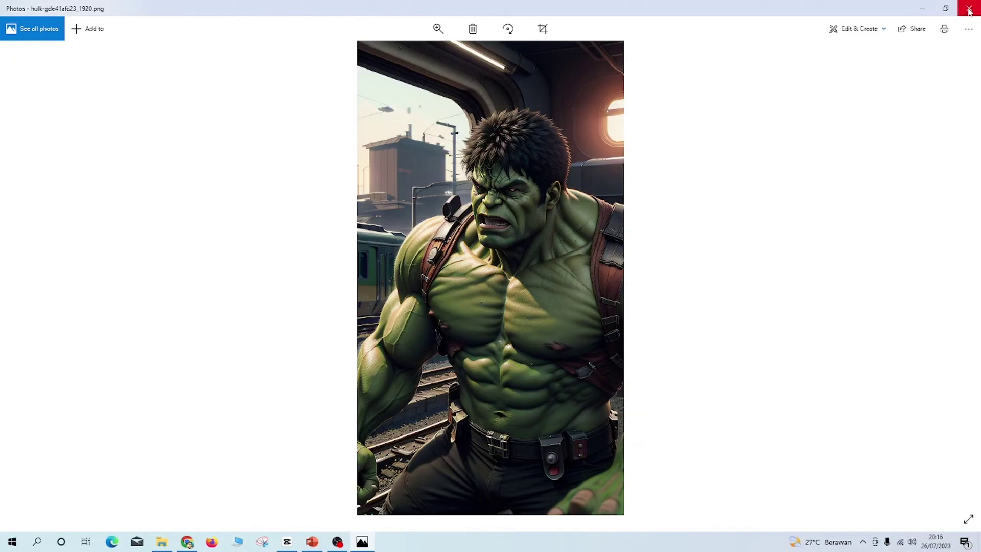
- Close the image viewer and look in the Downloads folder for the downloaded Hulk picture
click(969, 9)
click(916, 10)
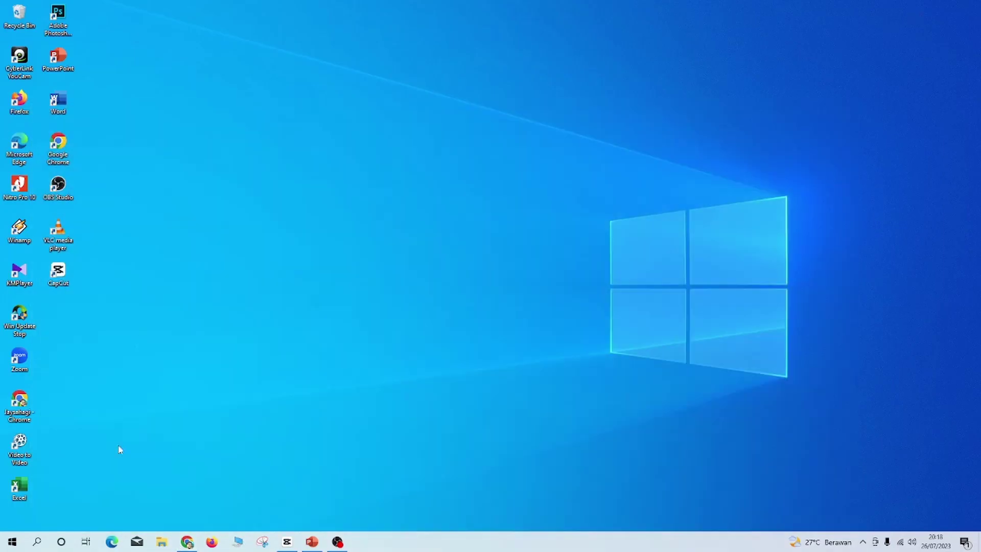
click(236, 542)
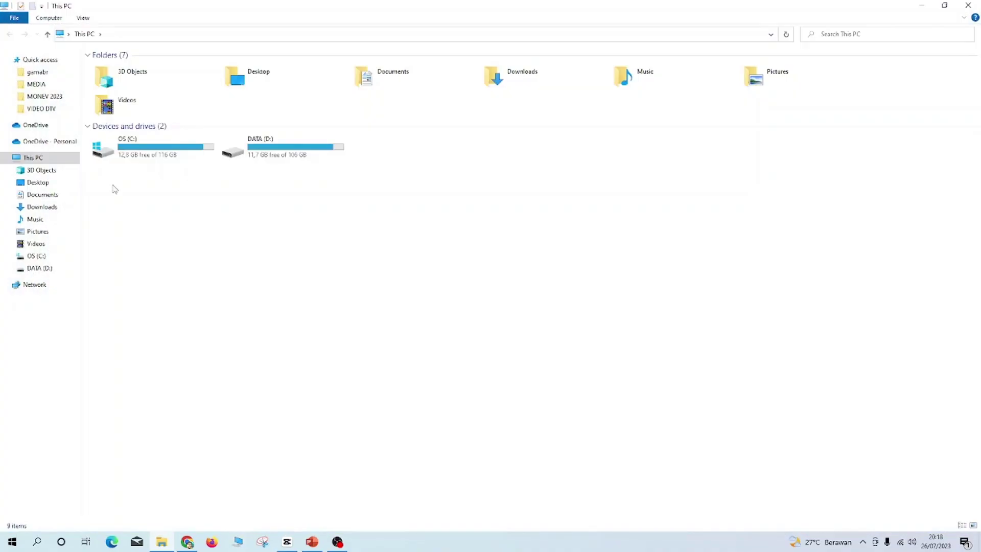
click(46, 212)
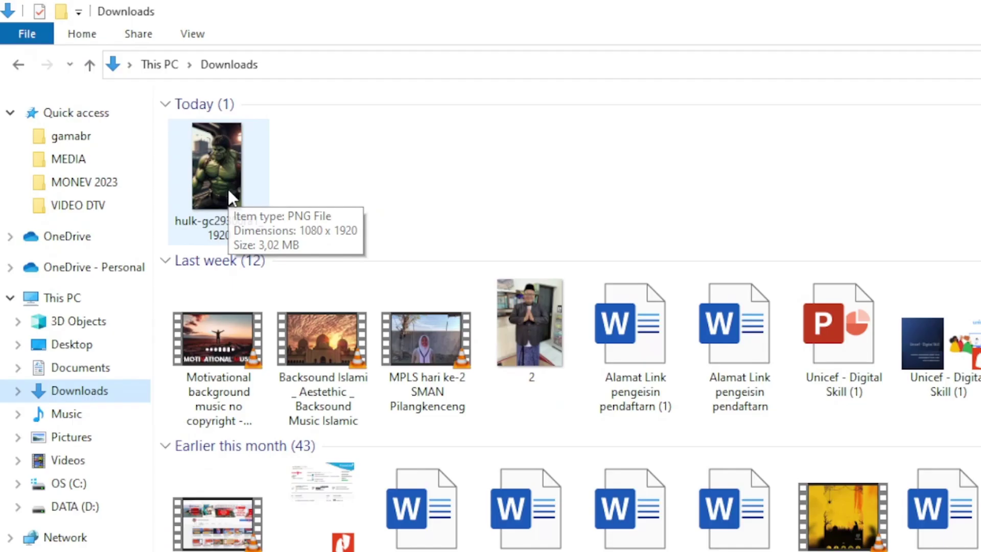
mouse_move(224, 194)
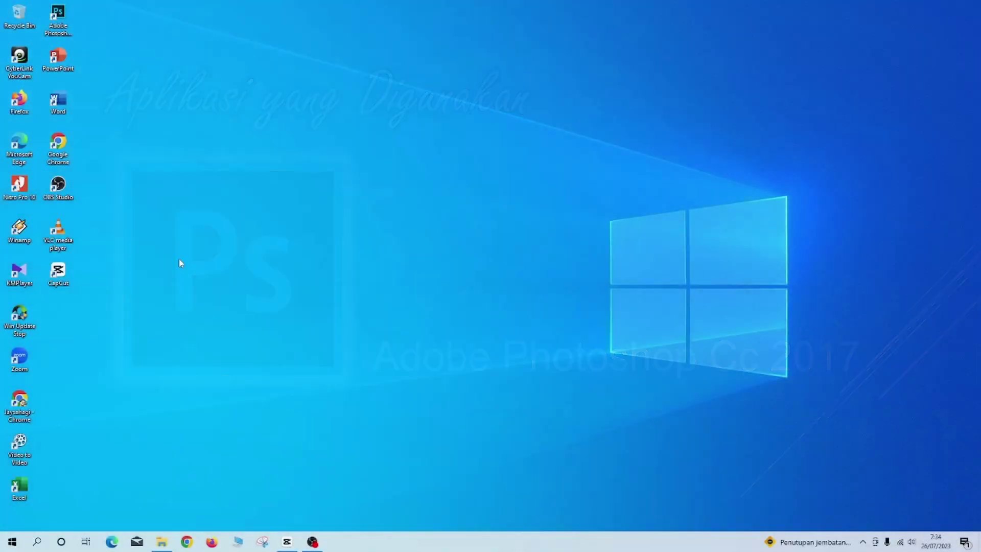
- Launch Photoshop and create an A4 print document measured in centimetres, 21 by 29.7, at 100 pixels/inch
double_click(58, 20)
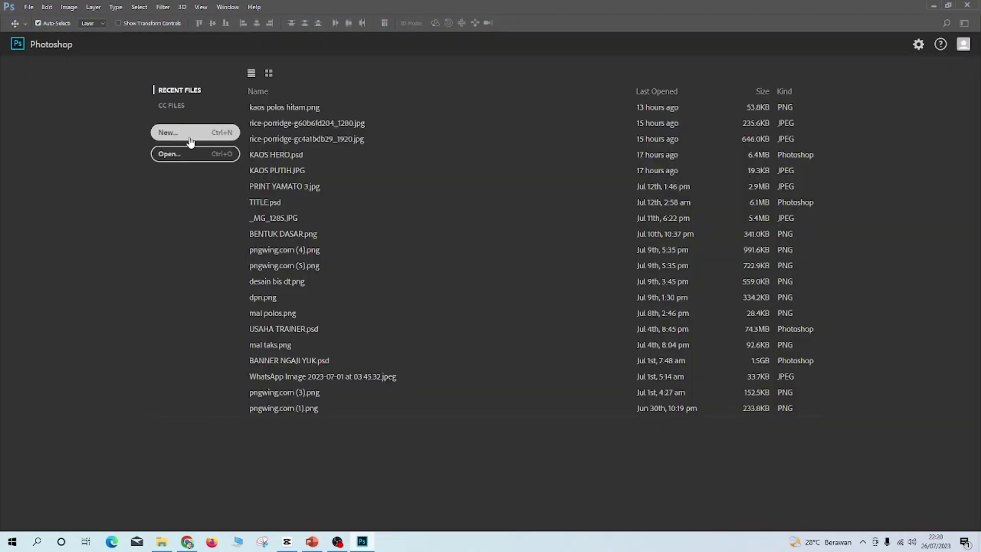
click(194, 133)
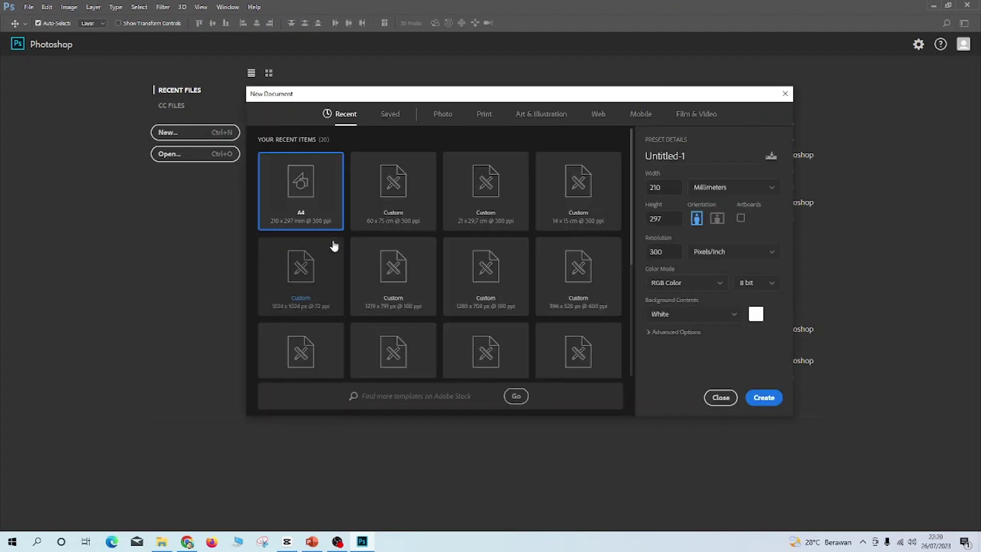
click(482, 115)
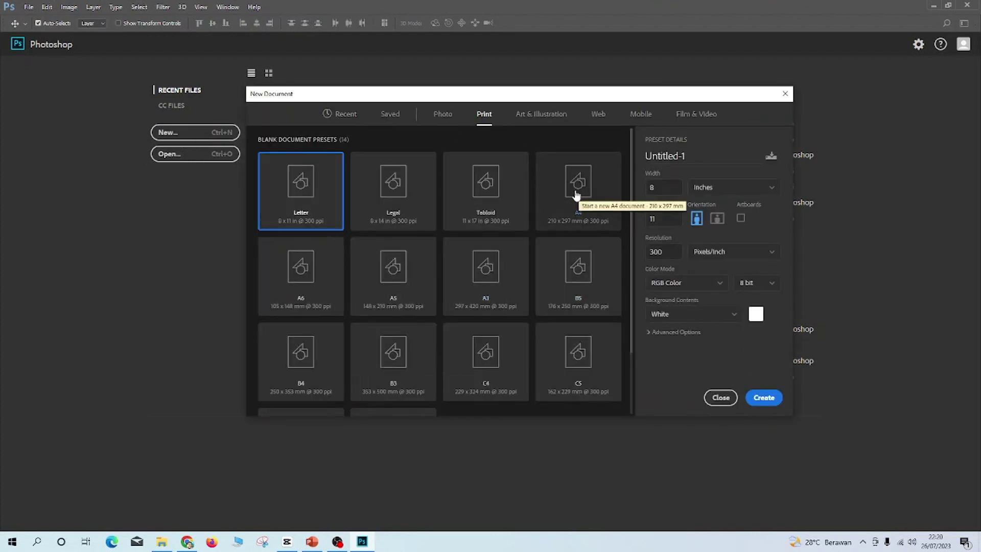
click(576, 194)
click(762, 189)
click(712, 241)
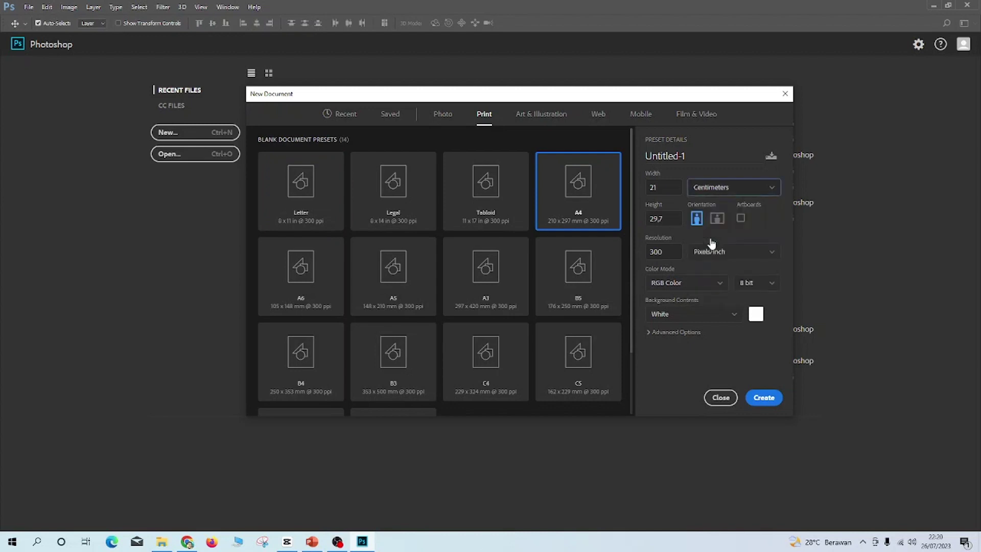
click(652, 251)
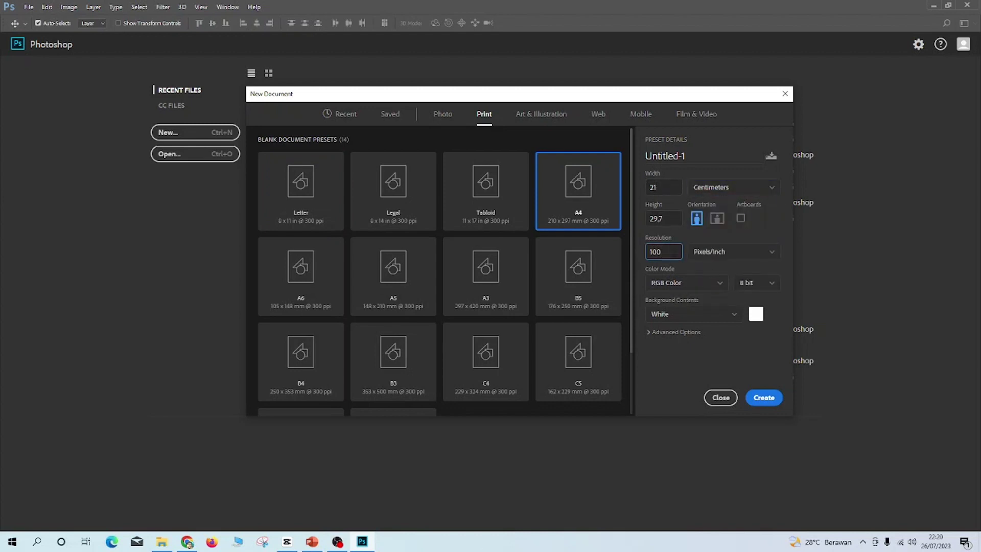
click(761, 402)
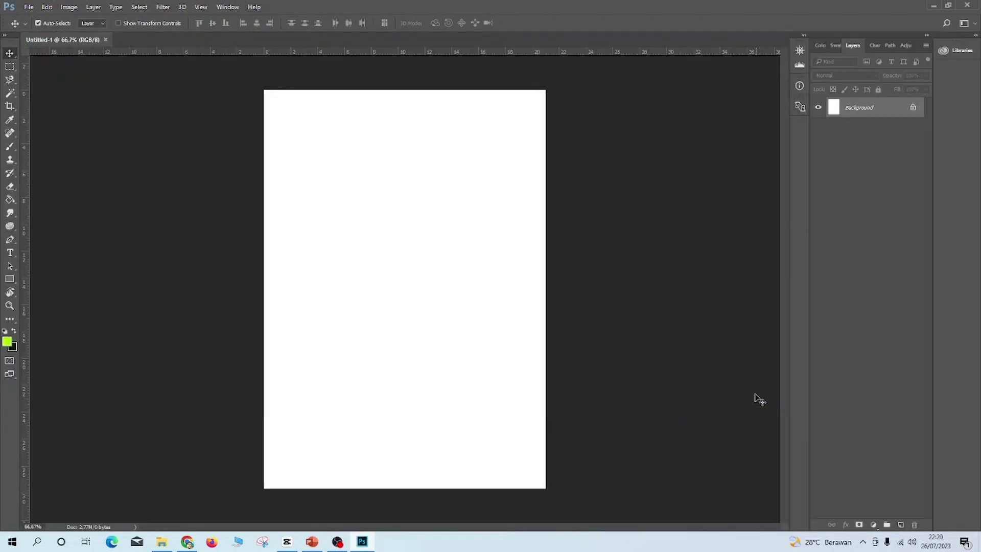
- Set the foreground colour to near-black (RGB 4, 6, 0) and fill the Background layer with it
key(ctrl)
click(7, 342)
click(721, 298)
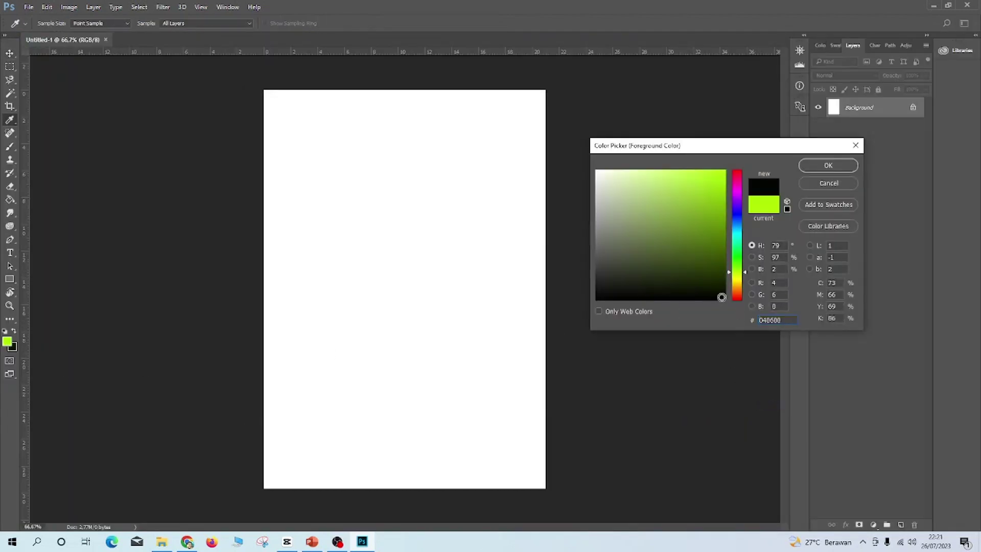
click(828, 165)
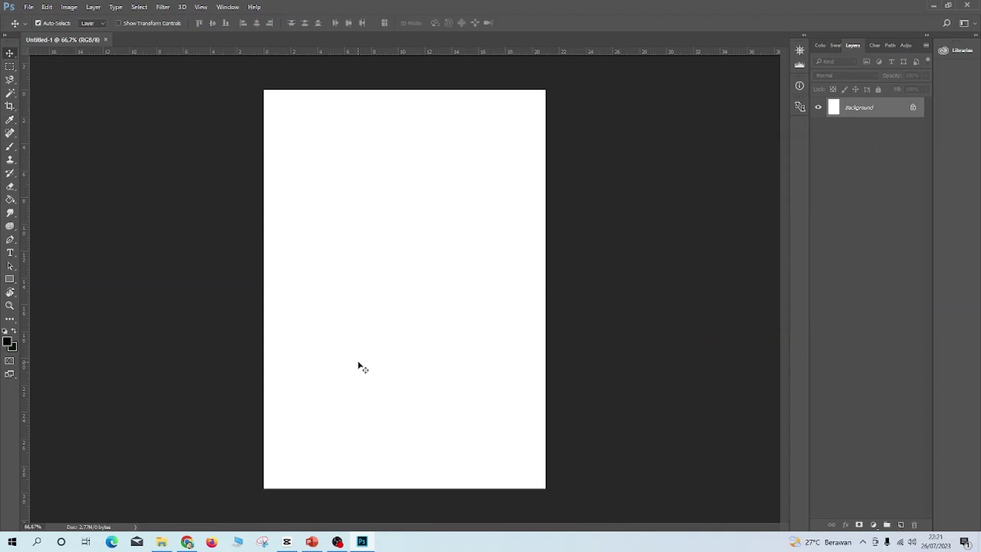
click(10, 200)
click(316, 202)
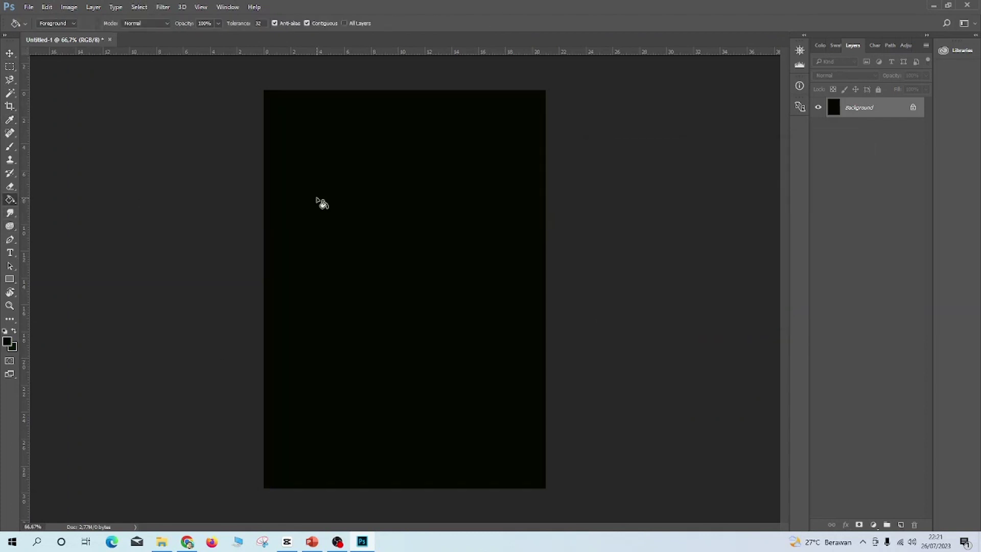
- Open hulk-gc29306fa1_1920.png from Downloads and bring the image into the Untitled-1 document as a new layer
click(29, 6)
key(Escape)
click(28, 7)
click(39, 26)
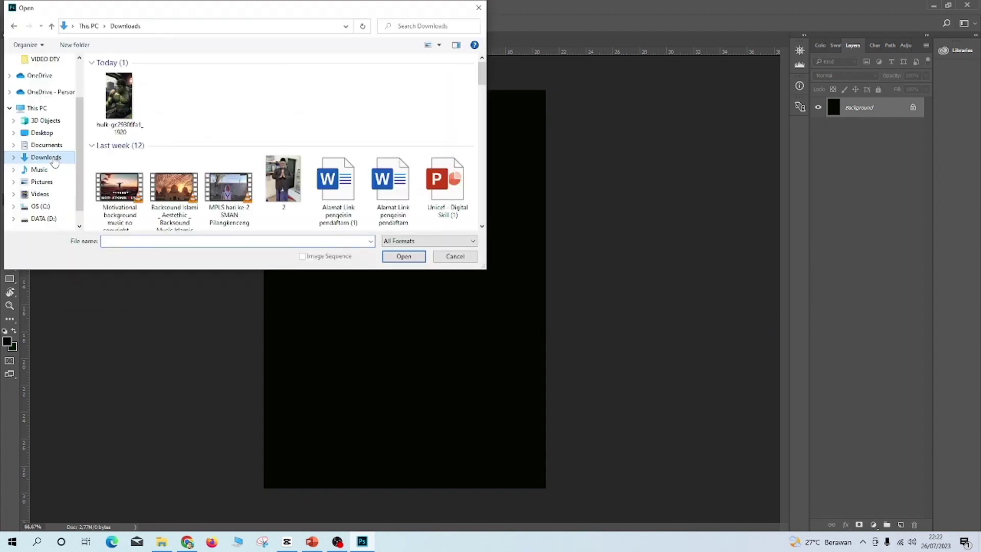
click(145, 122)
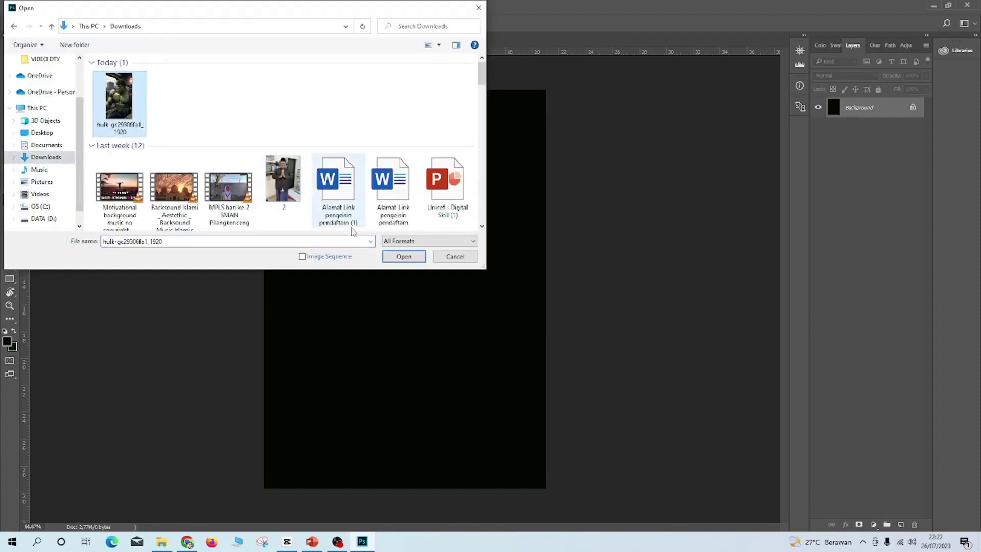
click(403, 257)
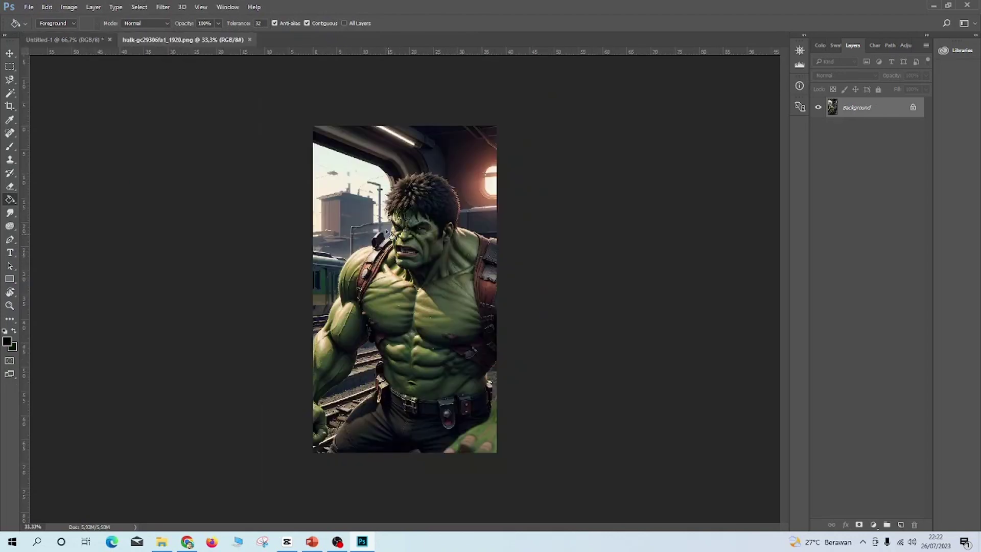
click(10, 54)
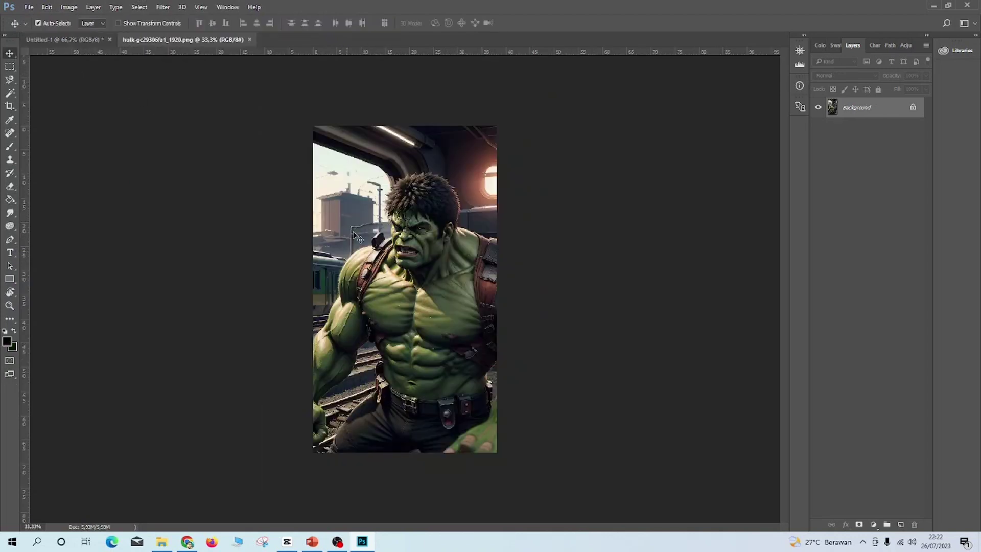
mouse_move(385, 228)
mouse_down()
mouse_move(270, 195)
mouse_move(116, 94)
mouse_move(84, 44)
mouse_move(238, 179)
mouse_move(402, 234)
mouse_up()
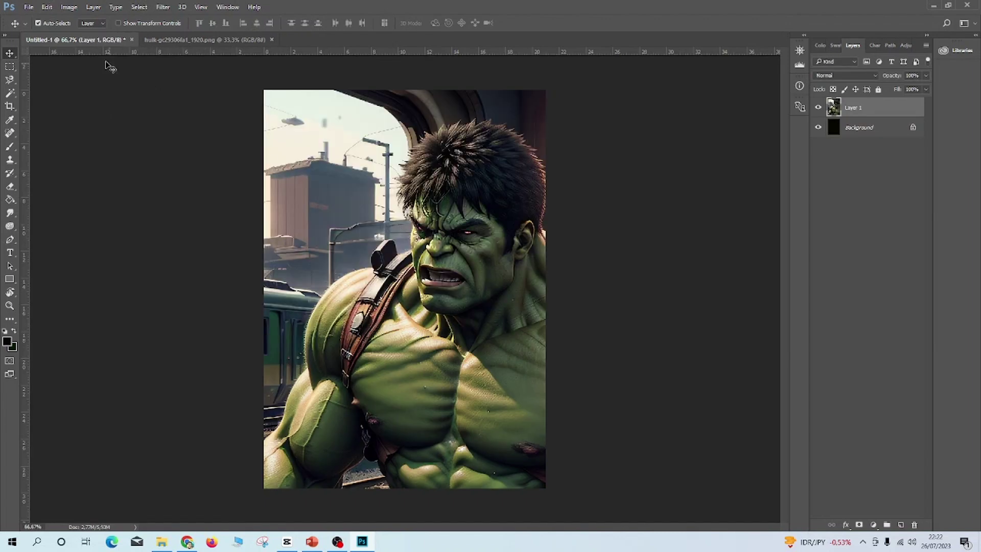
- Free-transform the Hulk layer to about 76% so it spans the page width, and apply the transformation
click(47, 7)
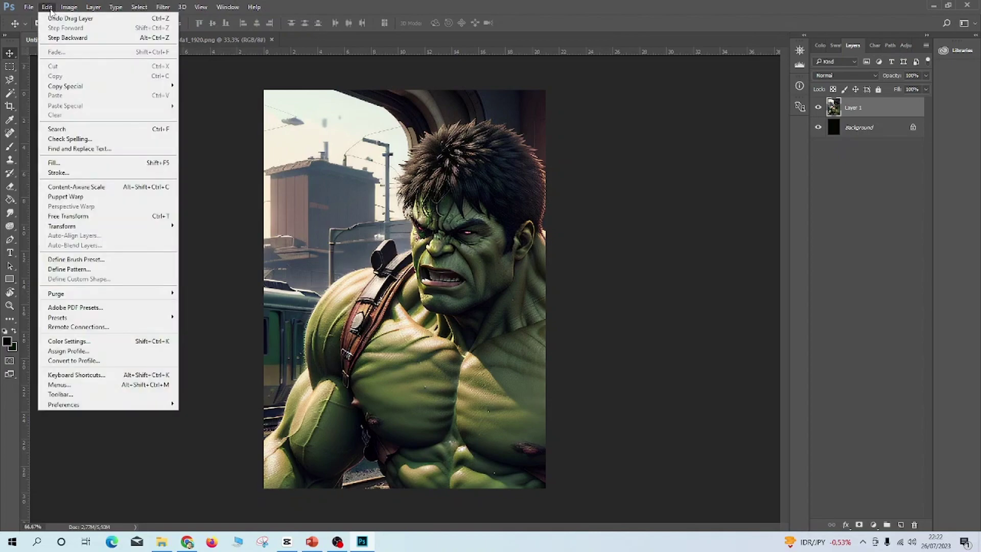
click(47, 7)
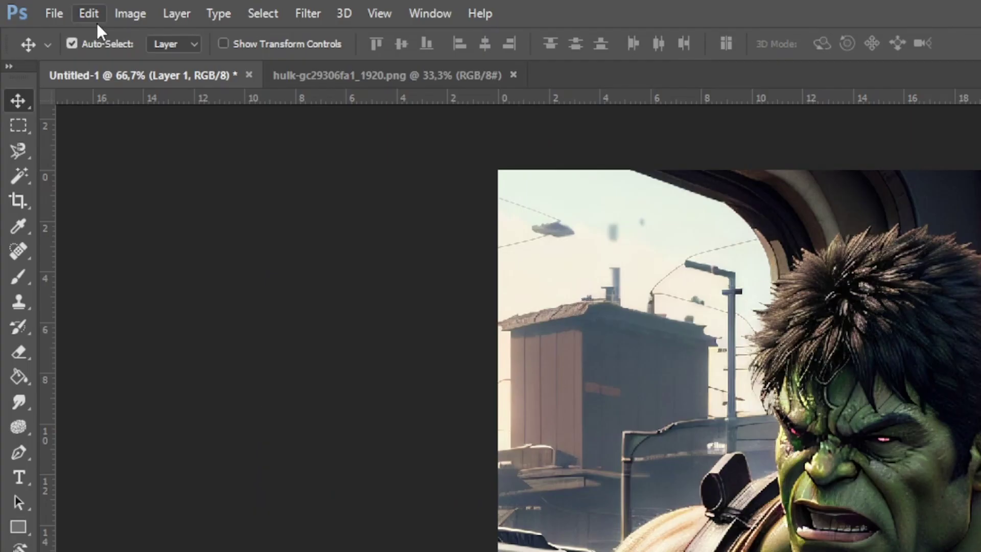
click(89, 14)
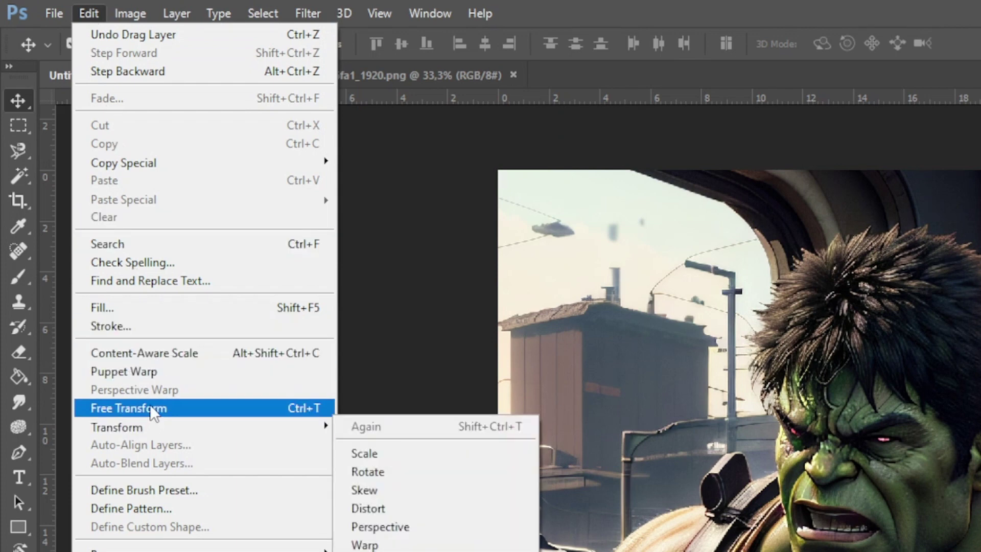
click(291, 407)
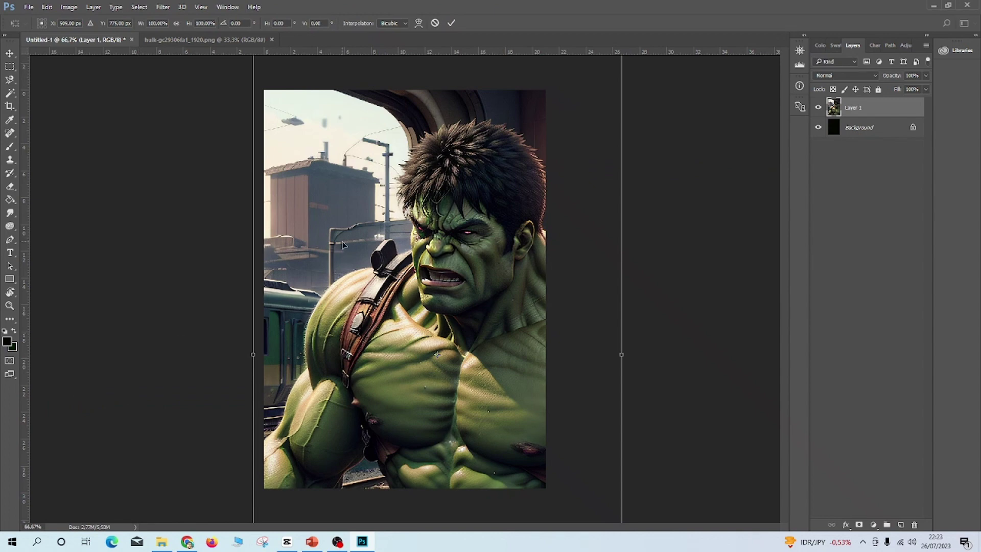
drag(342, 245, 339, 359)
drag(619, 143, 528, 302)
drag(454, 393, 469, 145)
key(ctrl+minus)
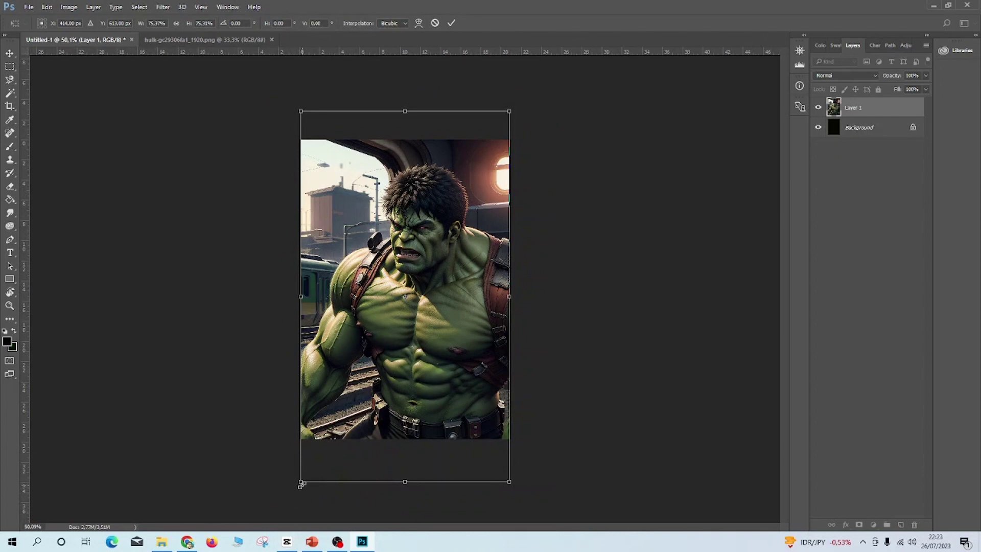
drag(510, 111, 512, 108)
click(10, 55)
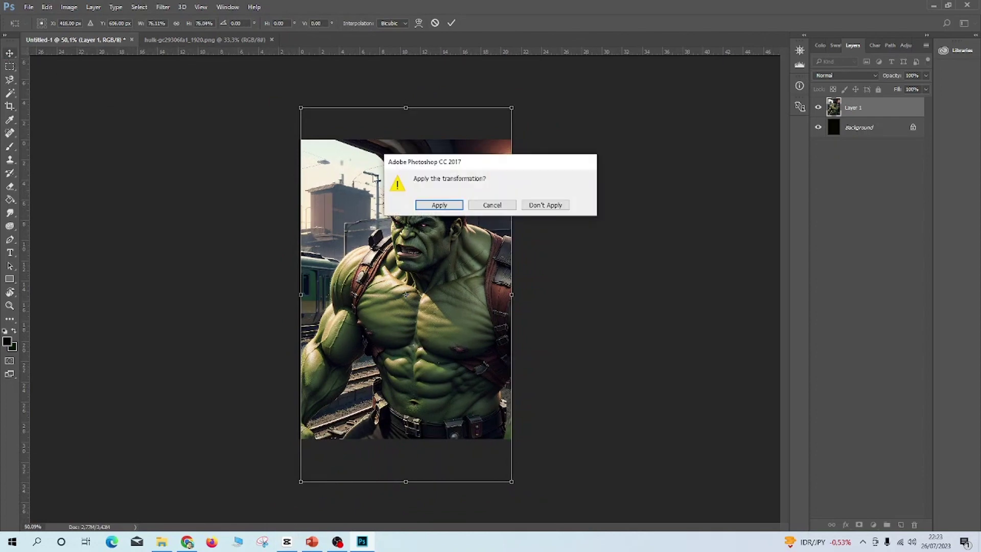
click(434, 205)
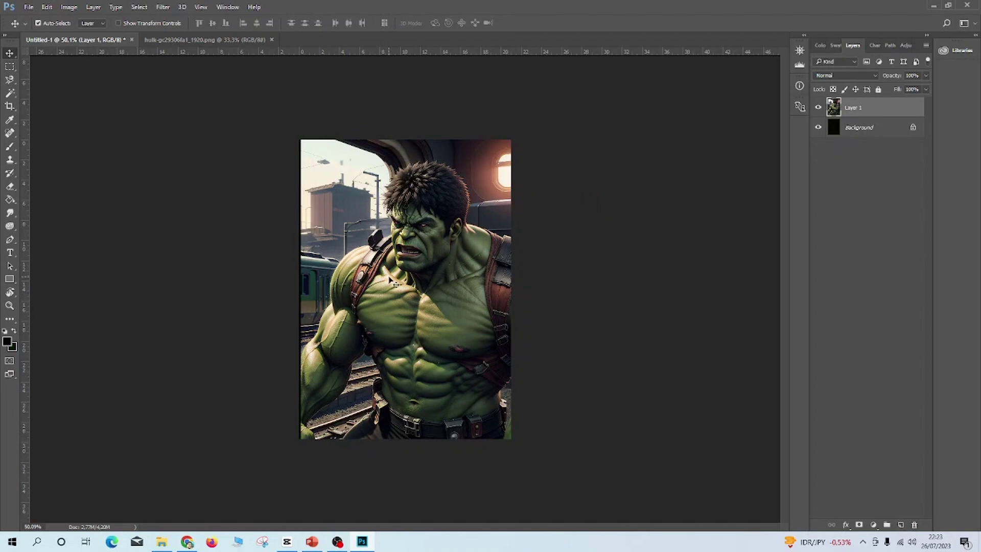
- Select the entire canvas and copy the Hulk layer's content
key(m)
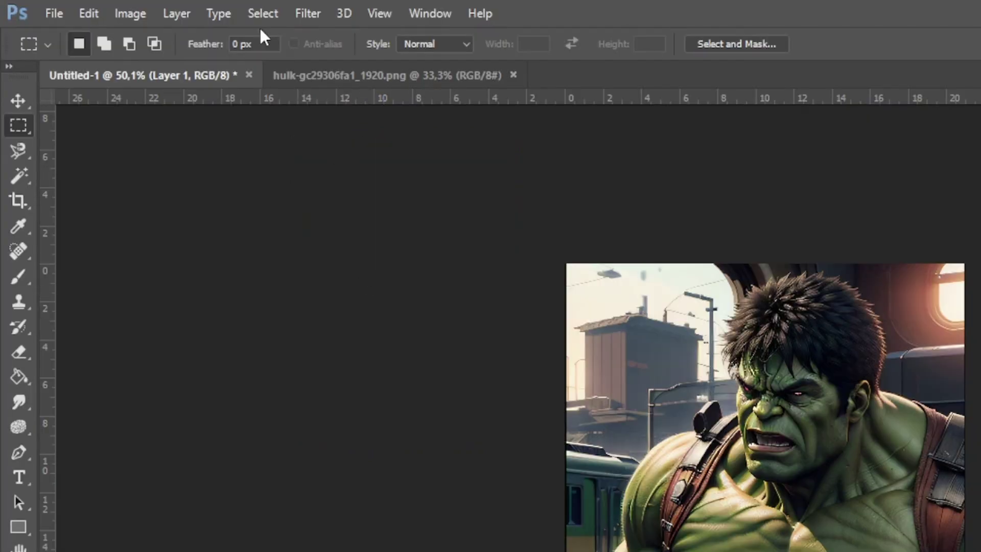
click(259, 16)
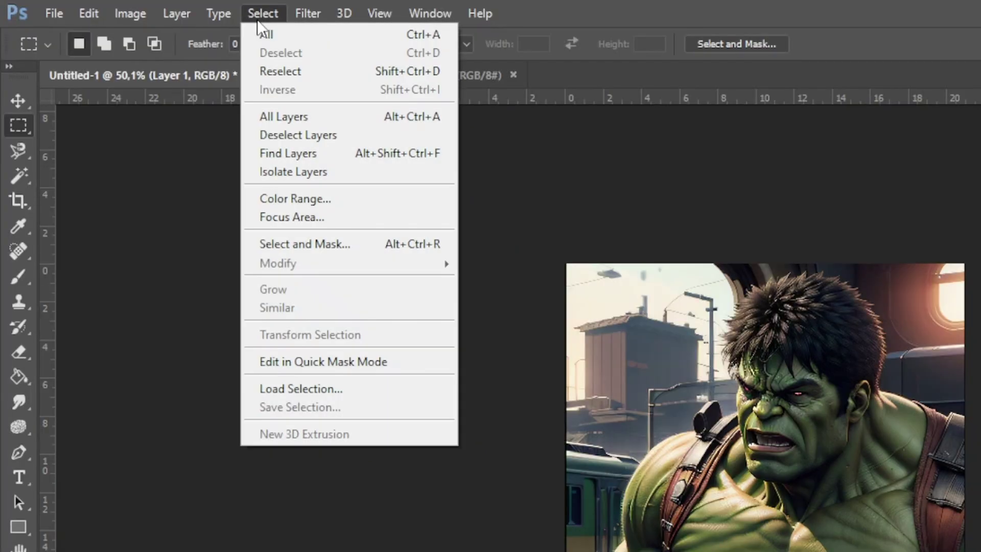
click(261, 36)
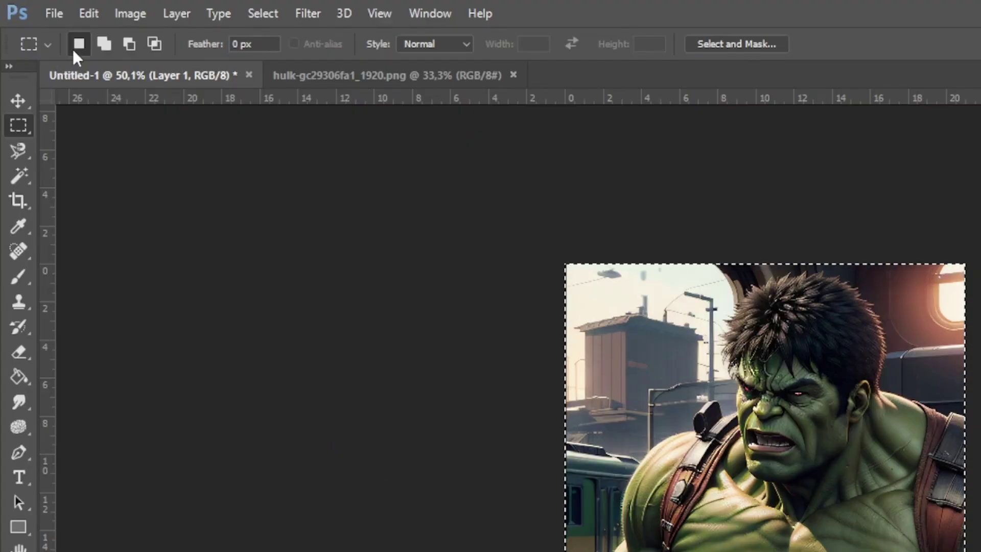
click(47, 7)
click(96, 142)
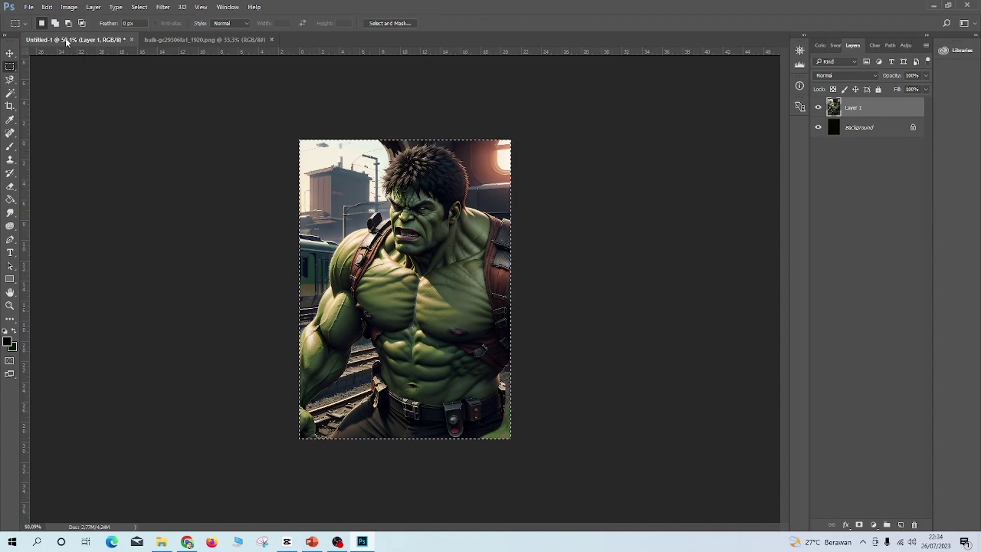
- Open the black T-shirt image kaos polos hitam GEDE from the MEDIA folder
click(29, 7)
click(32, 26)
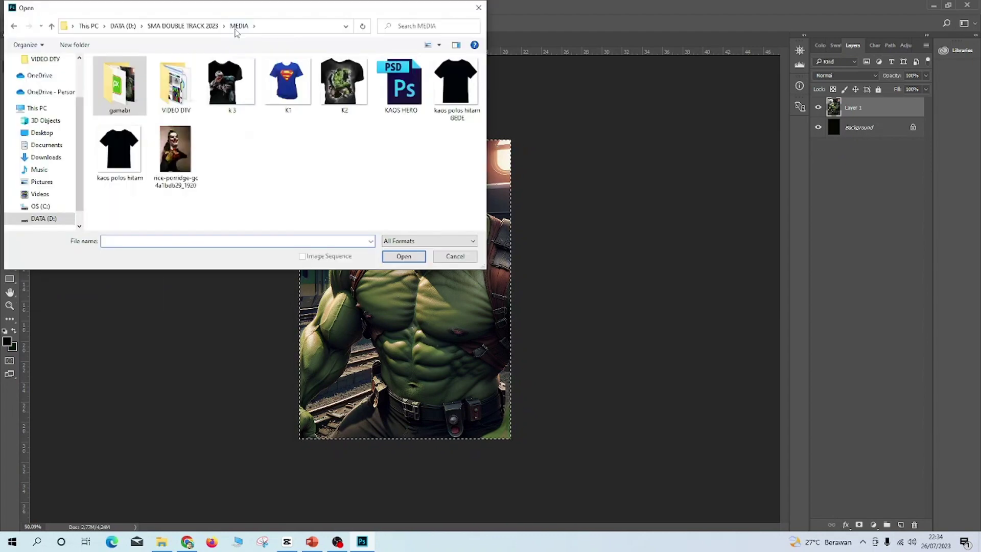
click(462, 87)
click(419, 253)
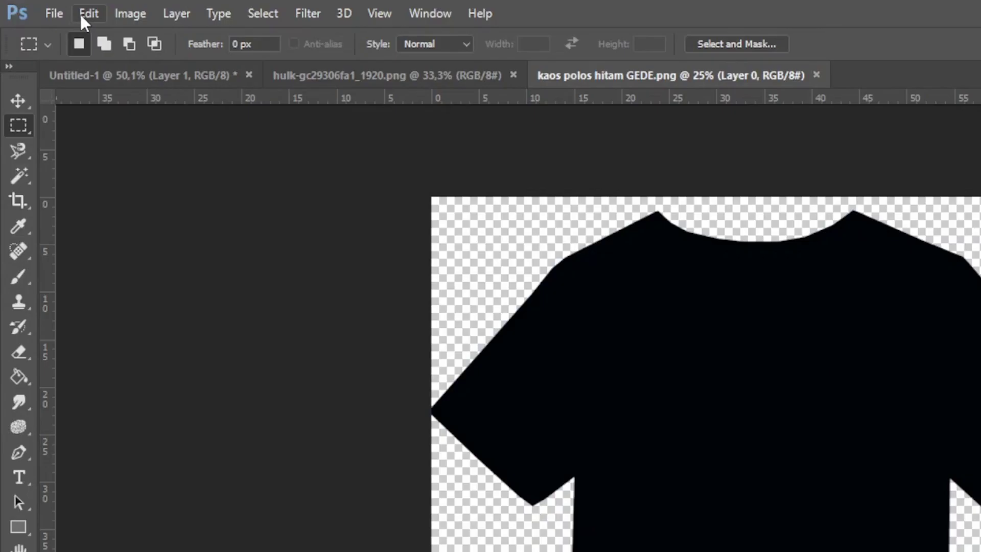
- Paste the copied Hulk image onto the black T-shirt and move it up to the chest area
click(47, 6)
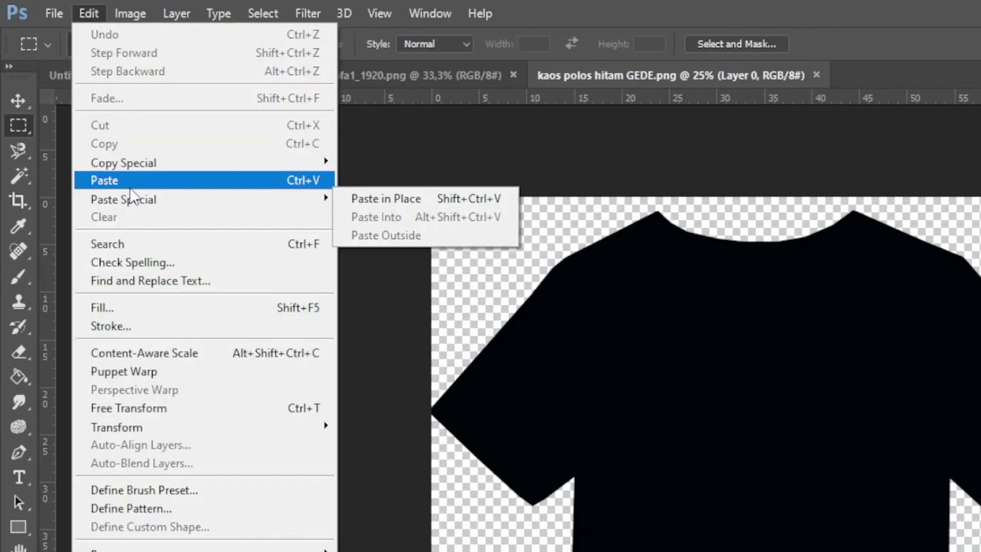
click(130, 187)
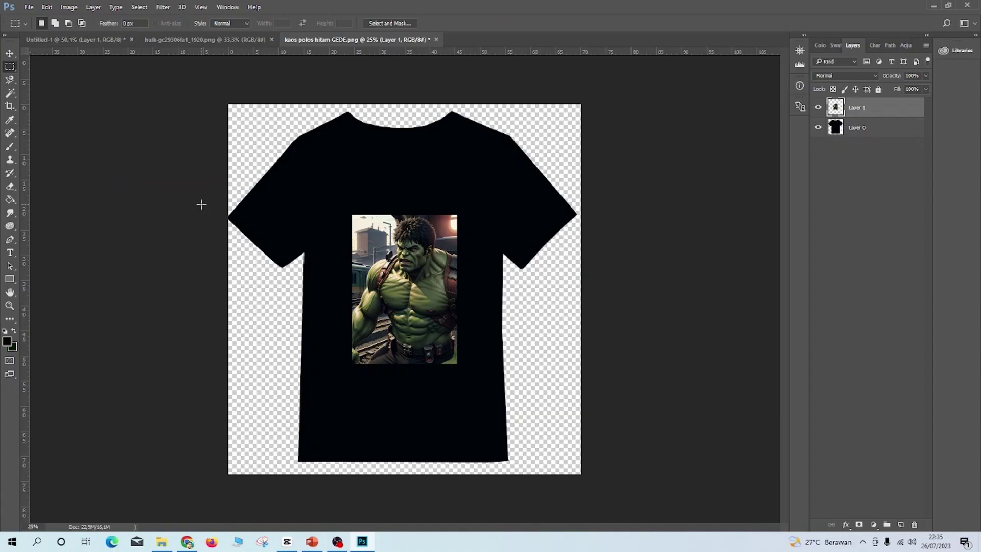
click(11, 55)
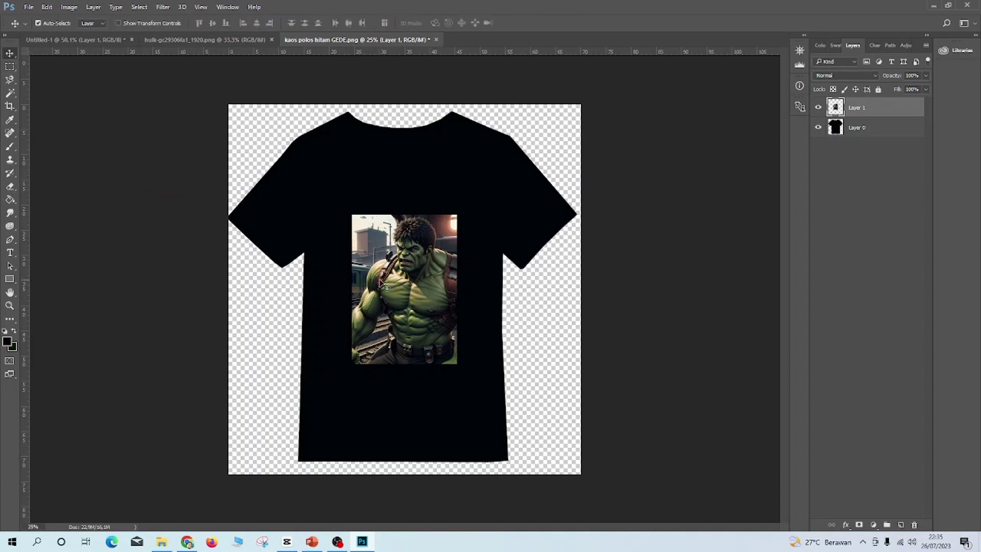
drag(416, 270, 415, 230)
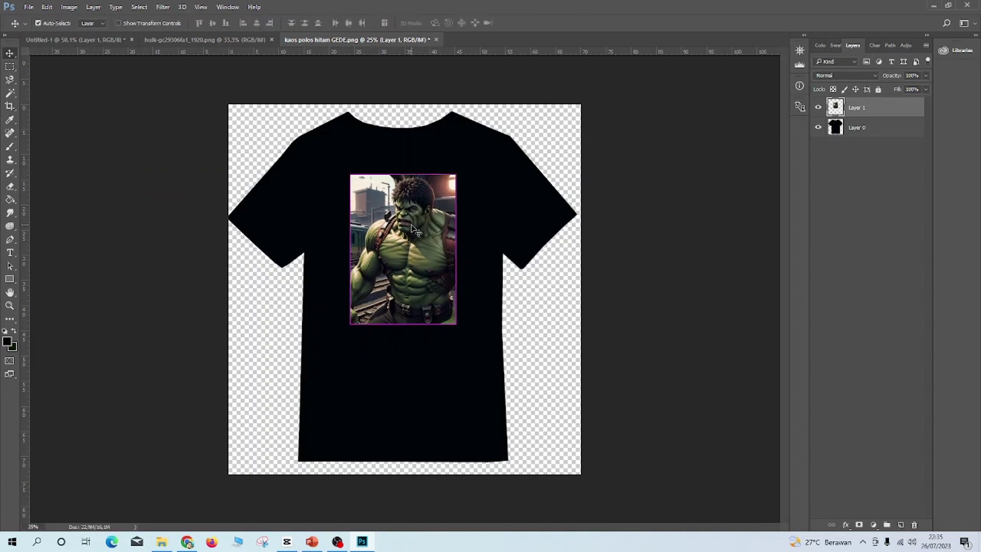
- Trace around the background beside and above Hulk's head and shoulders with the Magnetic Lasso tool to select it
scroll(416, 230, up, 5)
scroll(416, 238, up, 2)
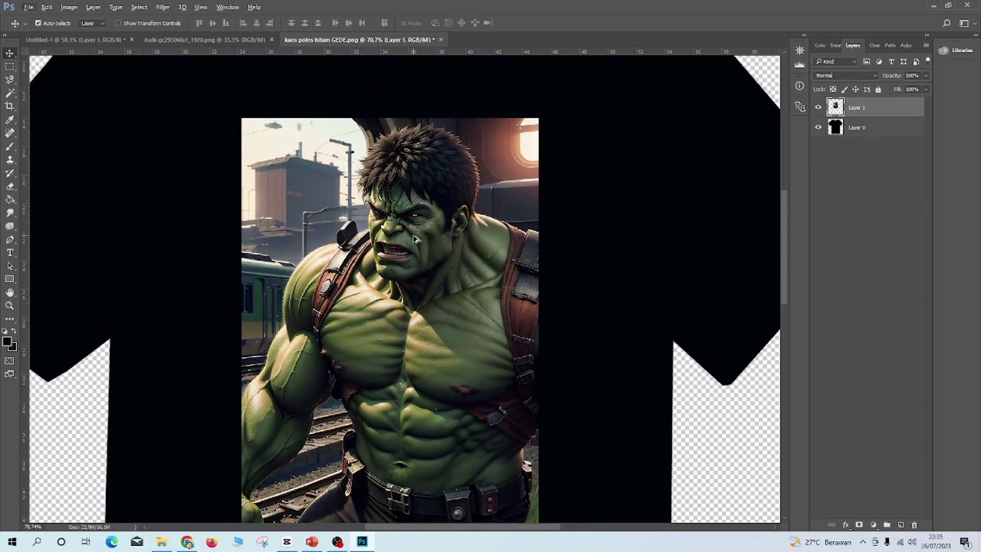
scroll(416, 239, up, 1)
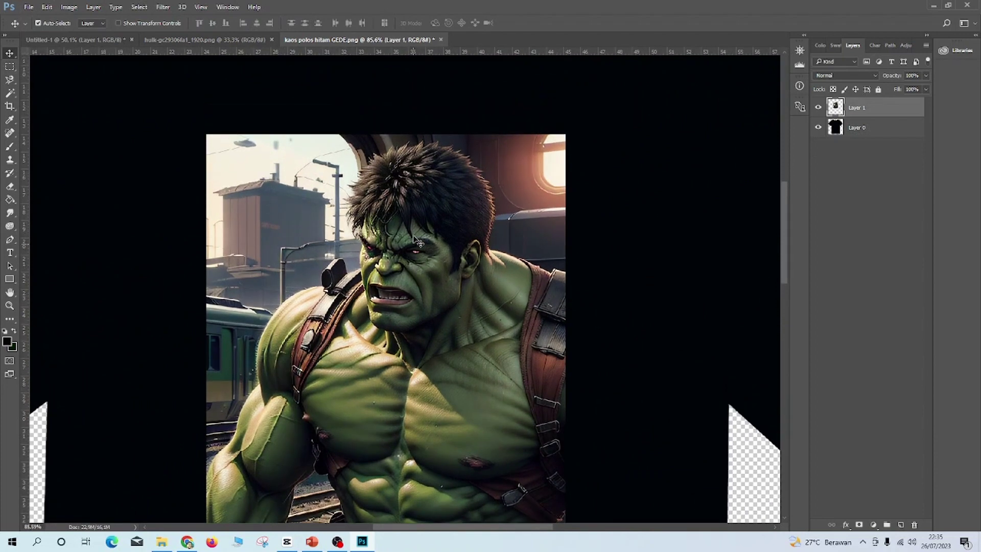
scroll(417, 243, up, 3)
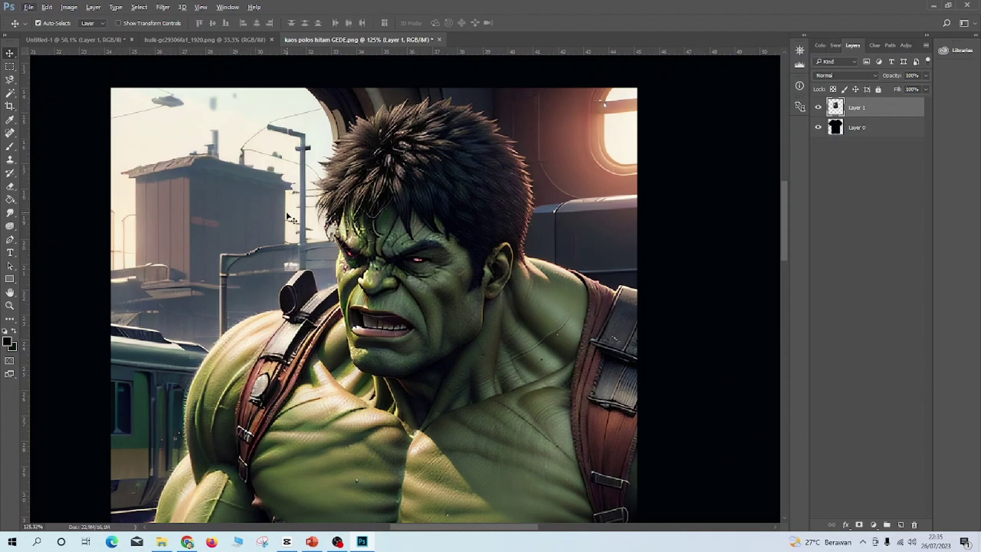
click(12, 91)
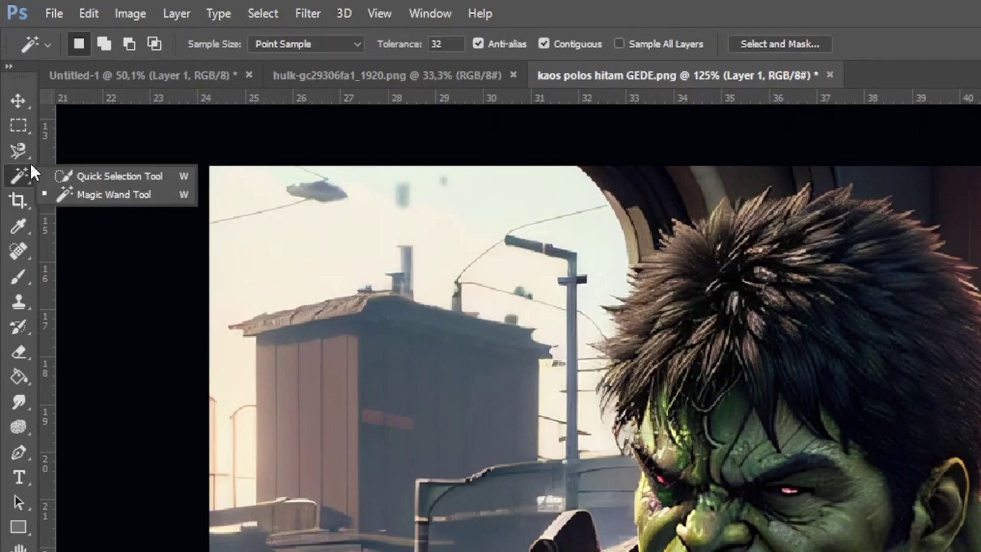
click(14, 82)
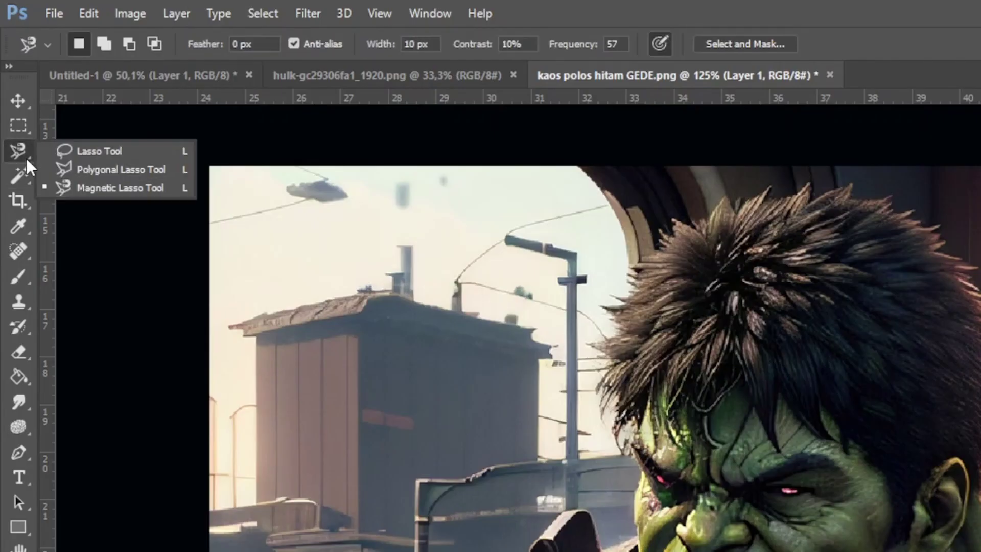
click(109, 188)
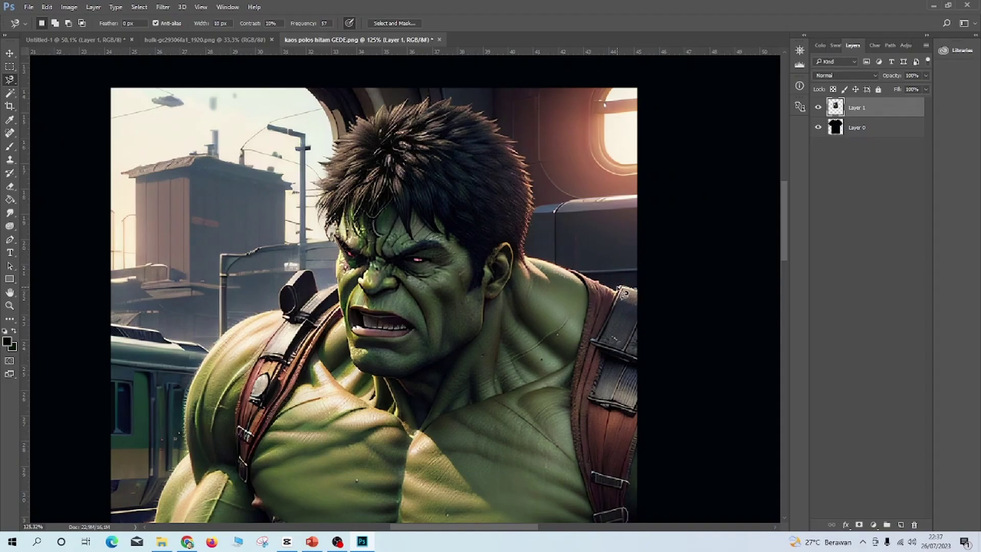
click(603, 286)
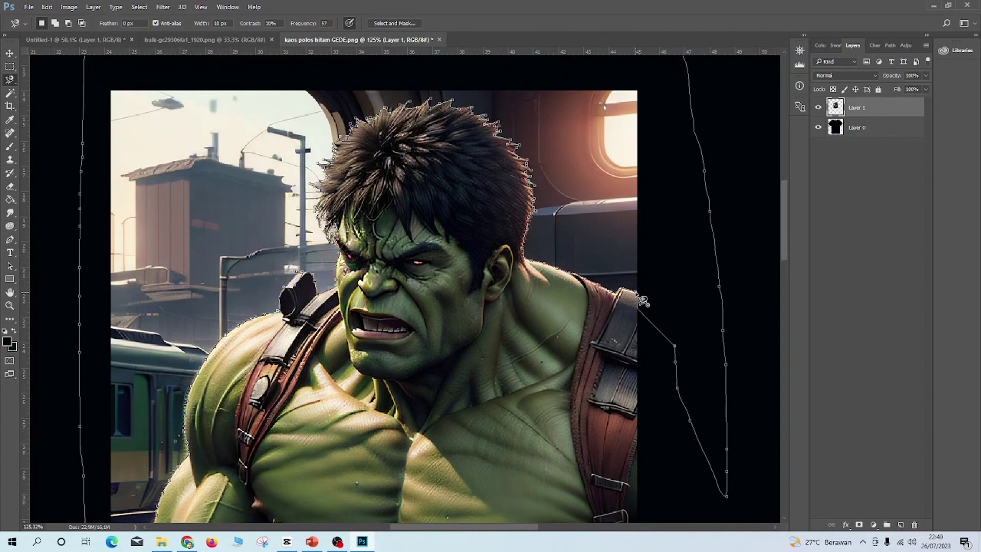
- Delete the selected background around Hulk's head and shoulders and clear the selection
scroll(640, 298, down, 5)
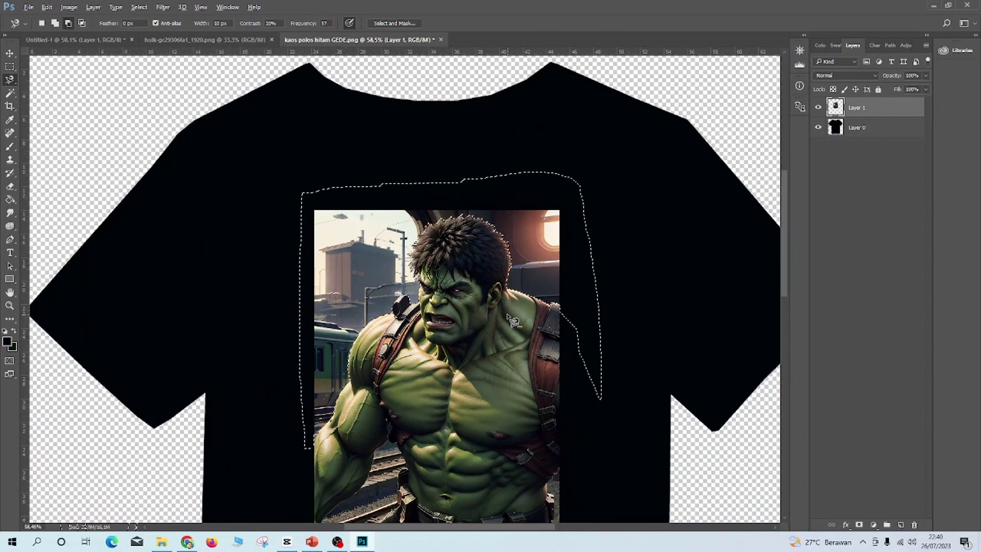
scroll(513, 319, down, 3)
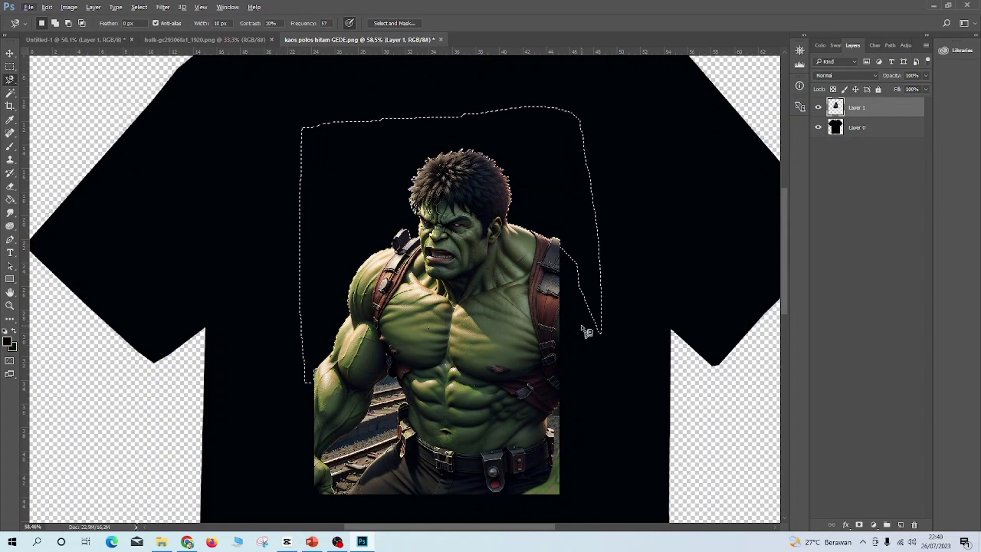
click(10, 67)
scroll(310, 302, down, 3)
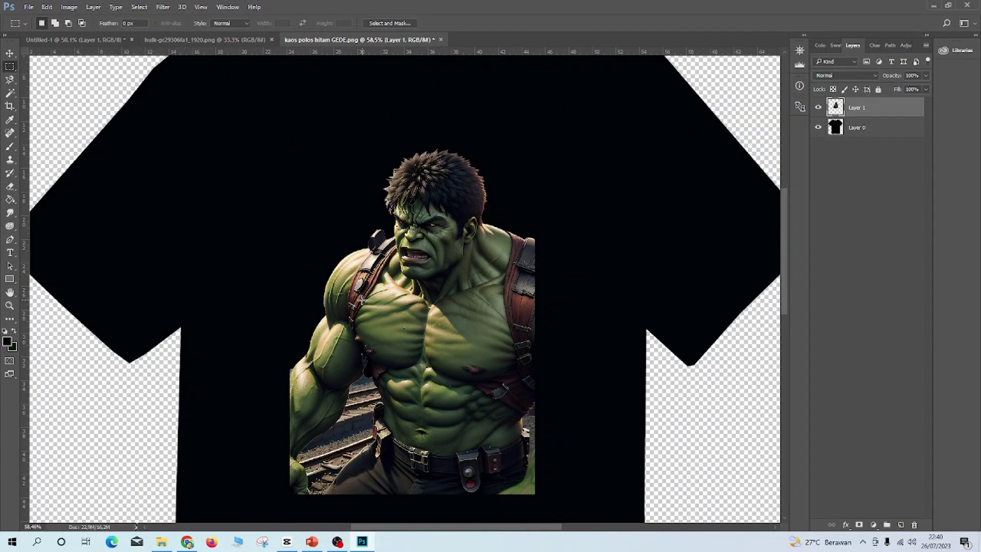
- Clean up the leftover background fringe along the edges of Hulk's hair with a small Eraser
scroll(404, 331, up, 6)
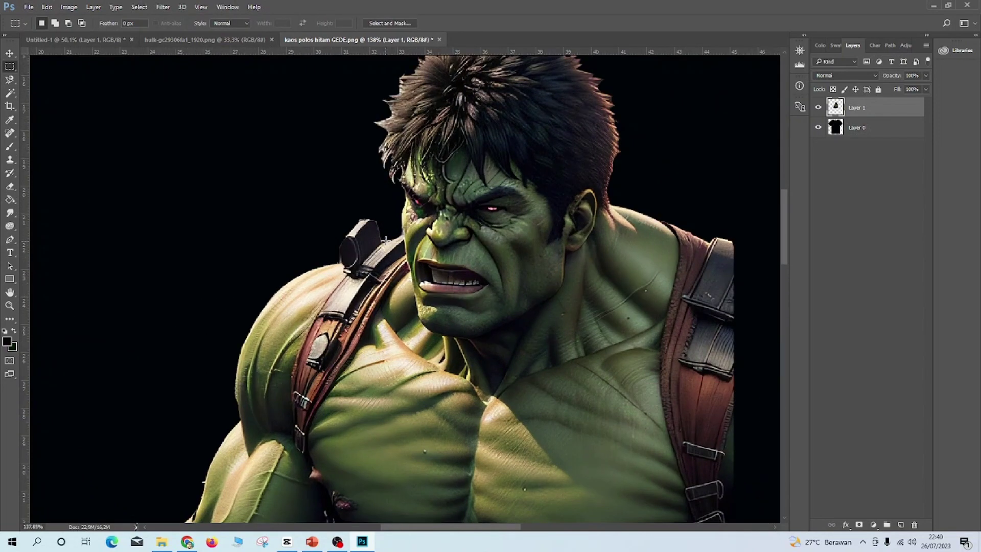
scroll(391, 145, up, 4)
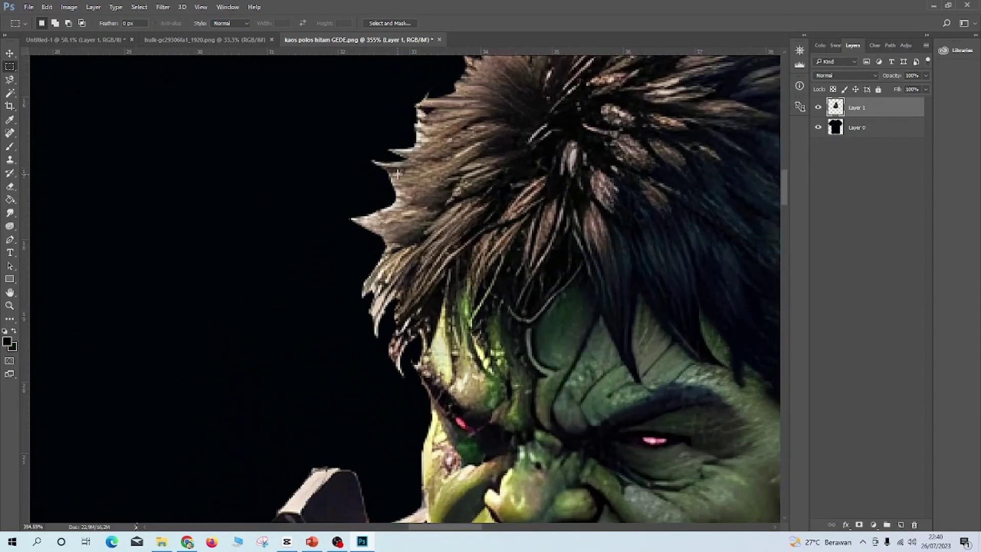
scroll(122, 179, right, 5)
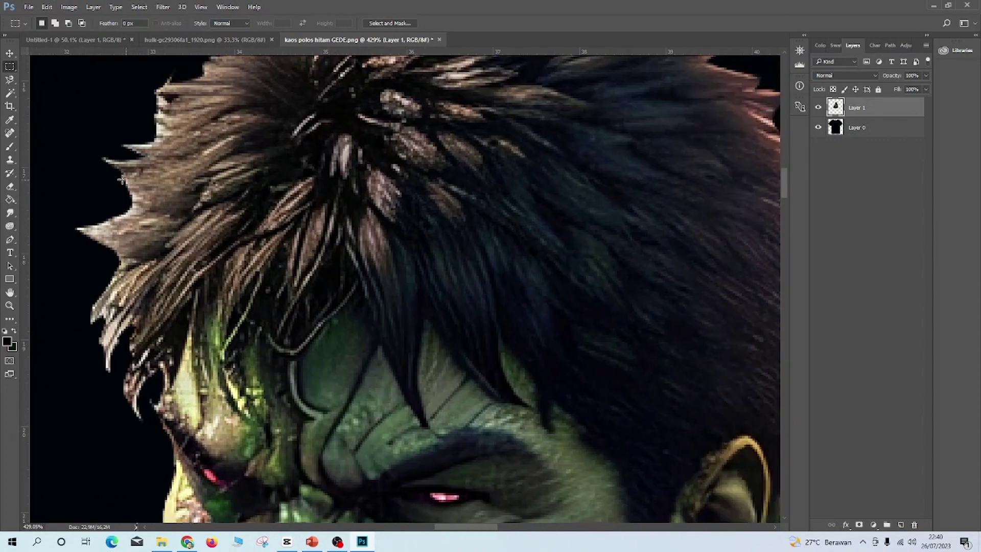
scroll(109, 179, down, 2)
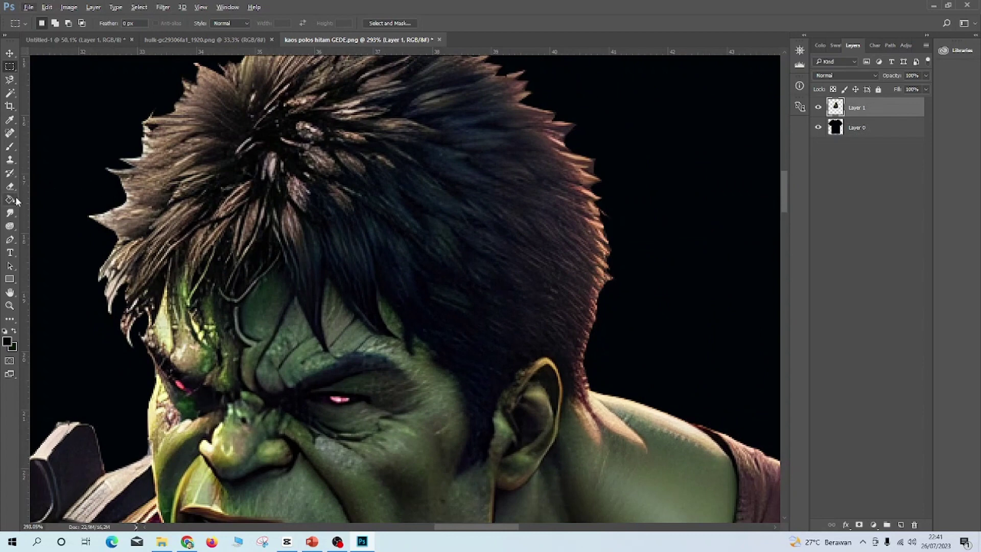
click(10, 186)
mouse_move(102, 197)
mouse_down()
mouse_move(121, 201)
mouse_move(94, 207)
mouse_move(127, 198)
mouse_move(130, 160)
mouse_up()
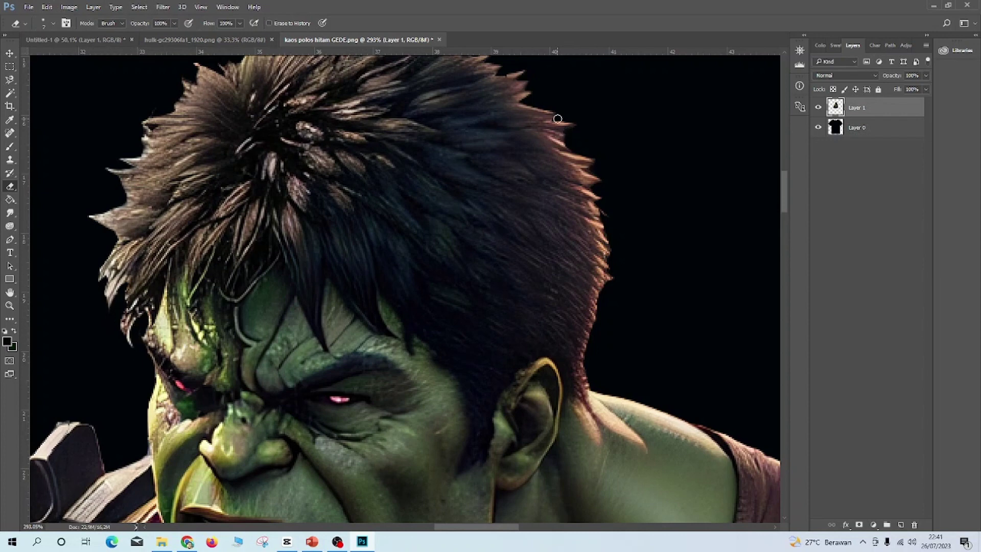
scroll(597, 204, up, 3)
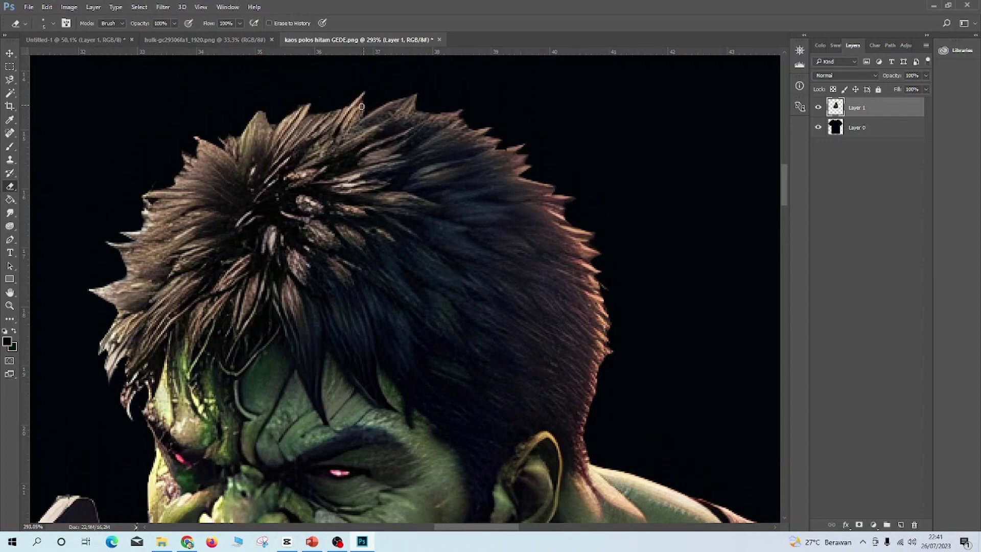
- Fade the picture's hard side and bottom edges into the black shirt with a soft Eraser of about 400 px
key(ctrl+0)
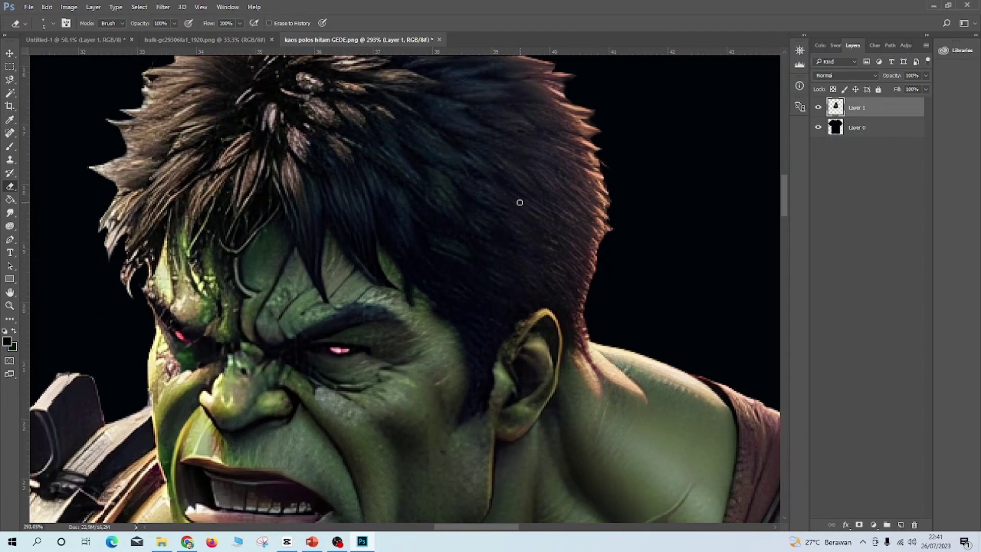
key(ctrl+plus)
key(ctrl+plus)
key(ctrl+plus)
scroll(511, 197, up, 4)
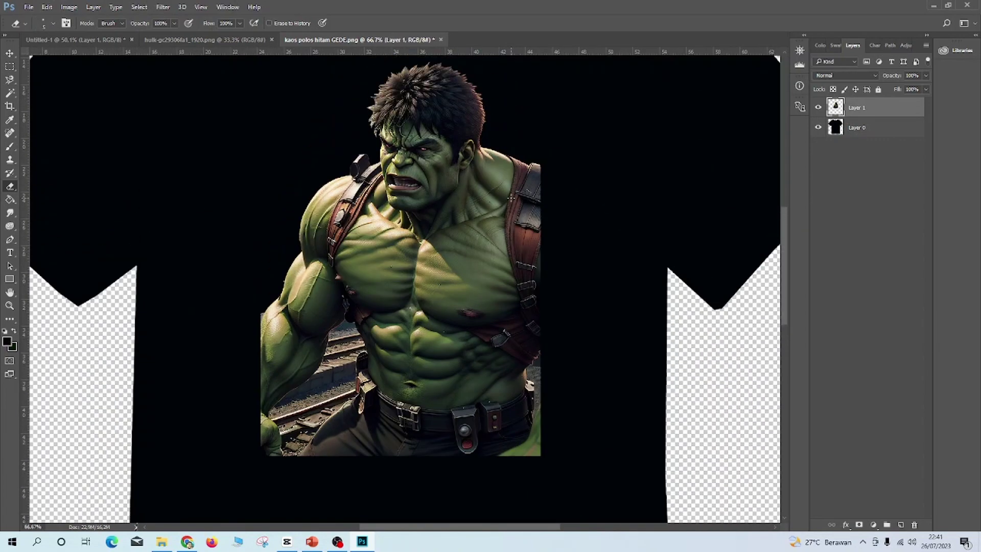
scroll(511, 197, down, 2)
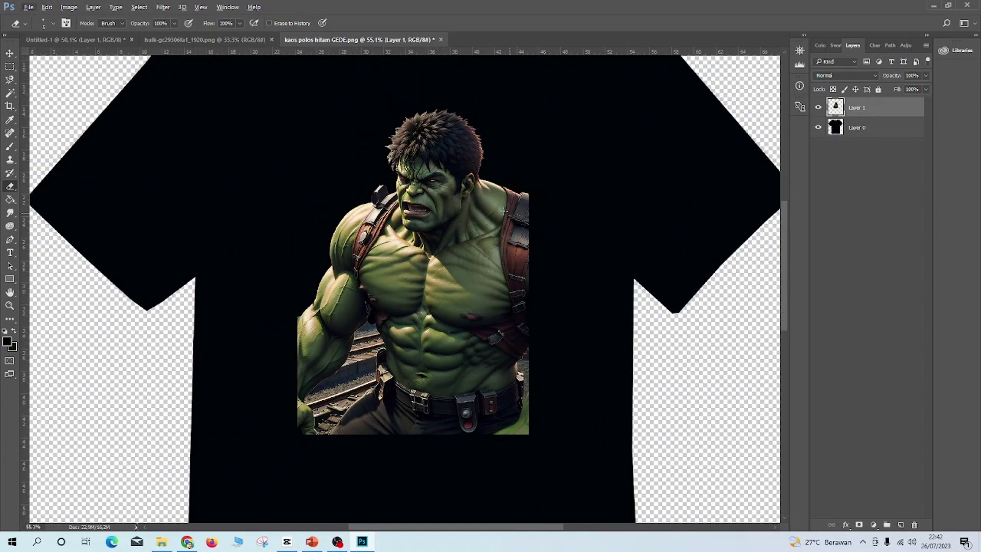
key(bracketright)
key(bracketright)
key(bracketright)
key(bracketright)
key(bracketright)
key(bracketright)
key(bracketright)
key(bracketright)
key(bracketright)
key(bracketright)
key(bracketright)
key(bracketright)
key(bracketright)
key(bracketright)
key(bracketright)
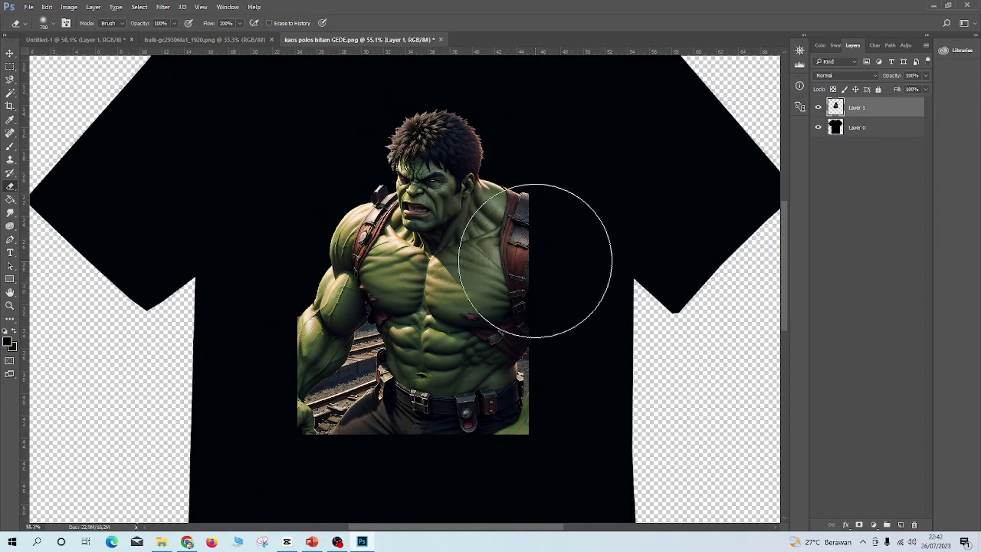
key(bracketleft)
key(bracketleft)
key(bracketleft)
key(bracketleft)
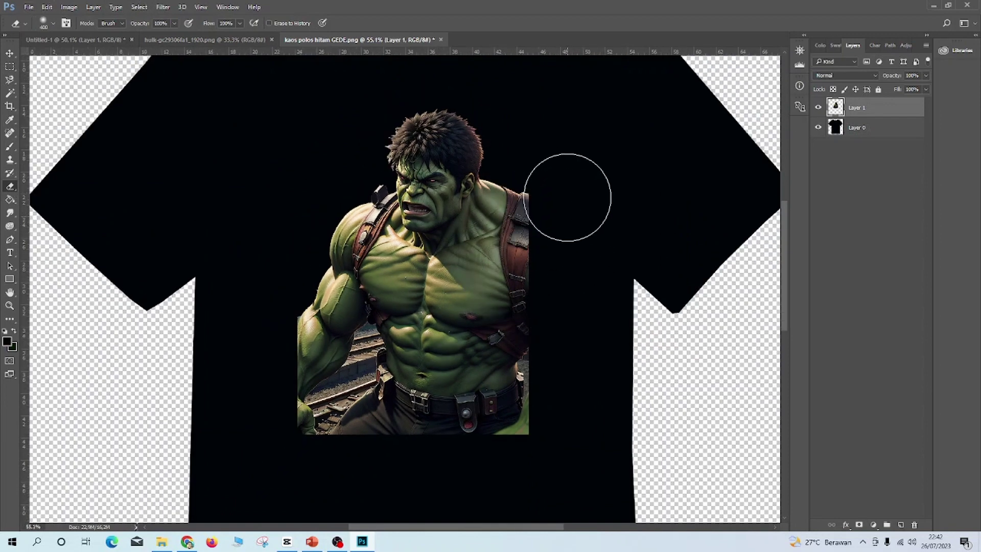
mouse_move(549, 191)
mouse_down()
mouse_move(551, 428)
mouse_move(535, 454)
mouse_move(553, 413)
mouse_move(552, 400)
mouse_move(527, 453)
mouse_up()
mouse_move(316, 461)
mouse_down()
mouse_move(328, 439)
mouse_move(339, 467)
mouse_move(401, 480)
mouse_move(507, 477)
mouse_move(553, 420)
mouse_up()
key(bracketright)
key(bracketright)
mouse_move(256, 338)
mouse_down()
mouse_move(265, 400)
mouse_move(288, 414)
mouse_move(230, 429)
mouse_move(251, 381)
mouse_move(319, 341)
mouse_up()
scroll(319, 341, down, 2)
scroll(320, 341, down, 1)
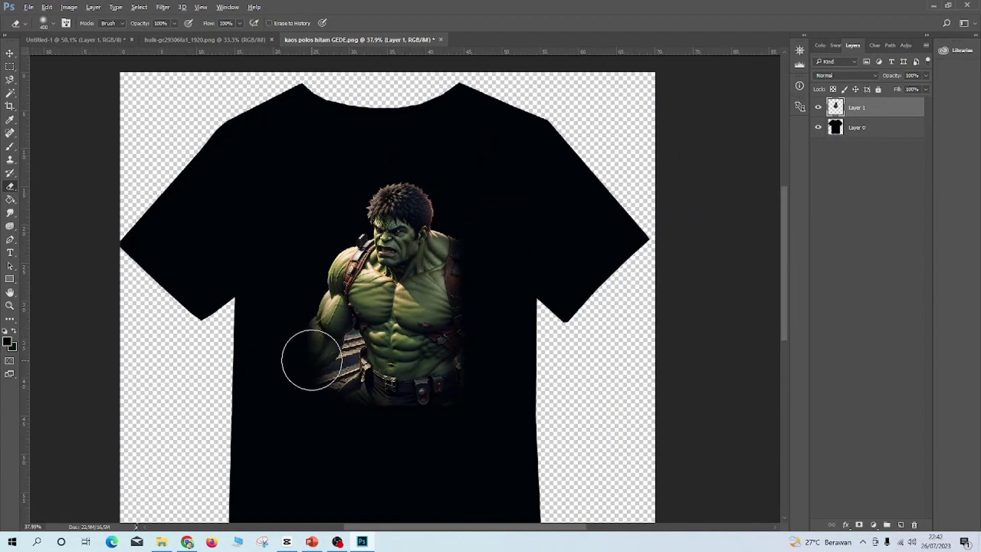
- Erase most of the railway background between Hulk's forearm and waist using a smaller Eraser of about 100 px
scroll(320, 340, up, 3)
key(bracketleft)
key(bracketleft)
key(bracketleft)
key(bracketleft)
key(bracketleft)
key(bracketleft)
key(bracketleft)
key(bracketleft)
key(bracketleft)
key(bracketleft)
key(bracketleft)
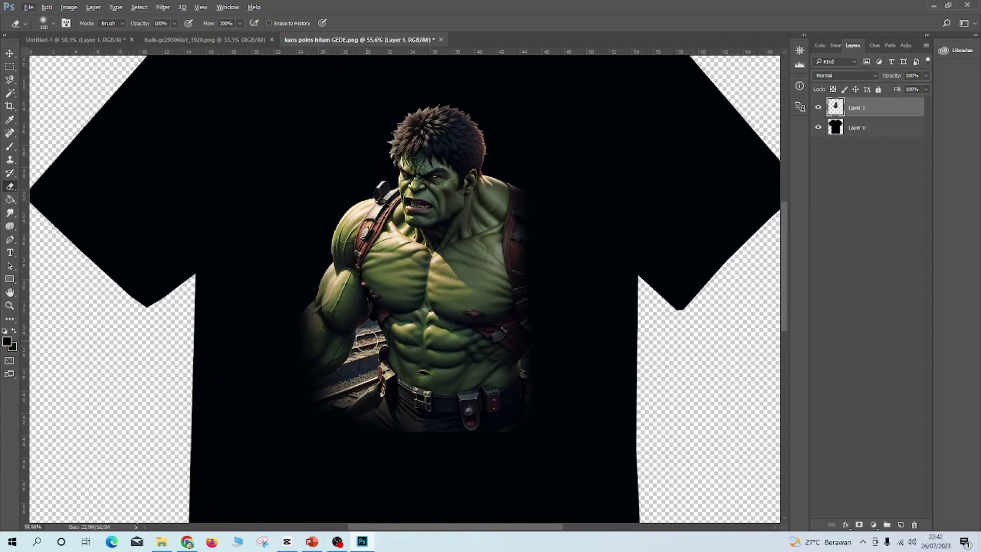
scroll(350, 357, up, 8)
mouse_move(388, 317)
mouse_down()
mouse_move(354, 433)
mouse_move(387, 352)
mouse_move(349, 378)
mouse_move(394, 305)
mouse_move(401, 371)
mouse_move(339, 476)
mouse_move(380, 392)
mouse_move(293, 453)
mouse_move(295, 412)
mouse_move(361, 269)
mouse_move(333, 356)
mouse_up()
scroll(381, 394, down, 2)
click(53, 23)
key(Return)
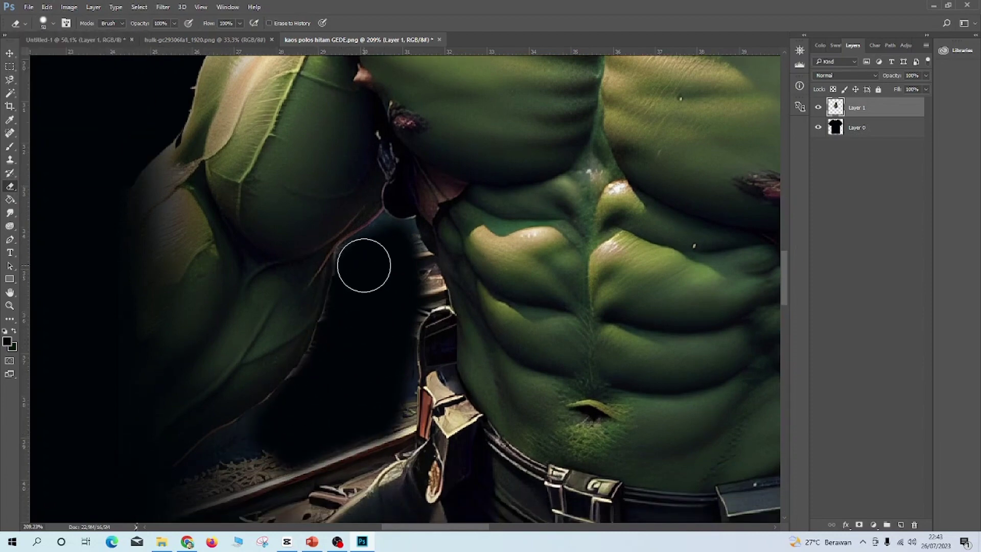
- Reduce the Eraser further and remove the background remnants along the forearm and the edge of the torso
key(bracketleft)
key(bracketleft)
key(bracketleft)
key(bracketleft)
key(bracketleft)
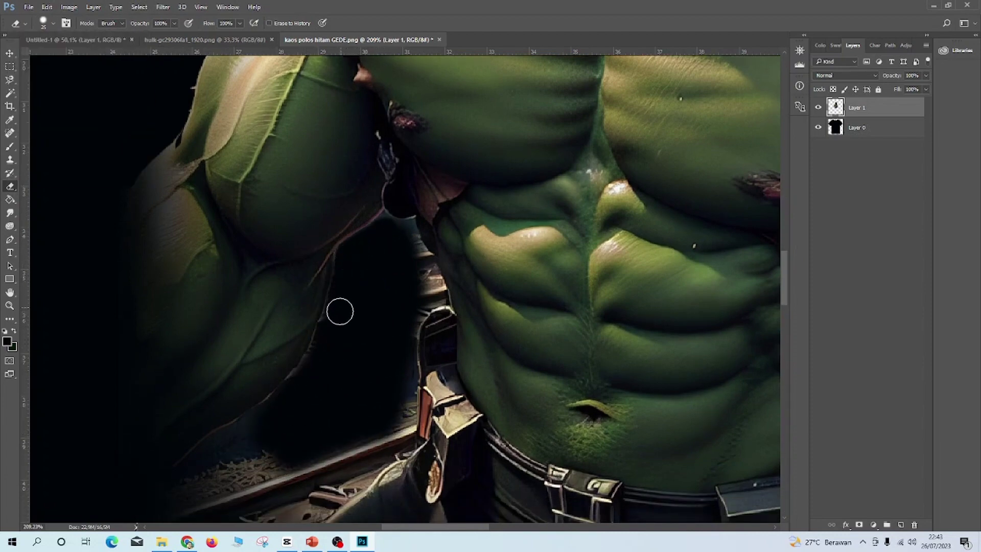
mouse_move(312, 371)
mouse_down()
mouse_move(221, 449)
mouse_move(390, 361)
mouse_move(402, 235)
mouse_move(435, 292)
mouse_move(425, 302)
mouse_move(416, 288)
mouse_move(363, 286)
mouse_move(429, 269)
mouse_up()
scroll(412, 277, down, 1)
key(bracketleft)
key(bracketleft)
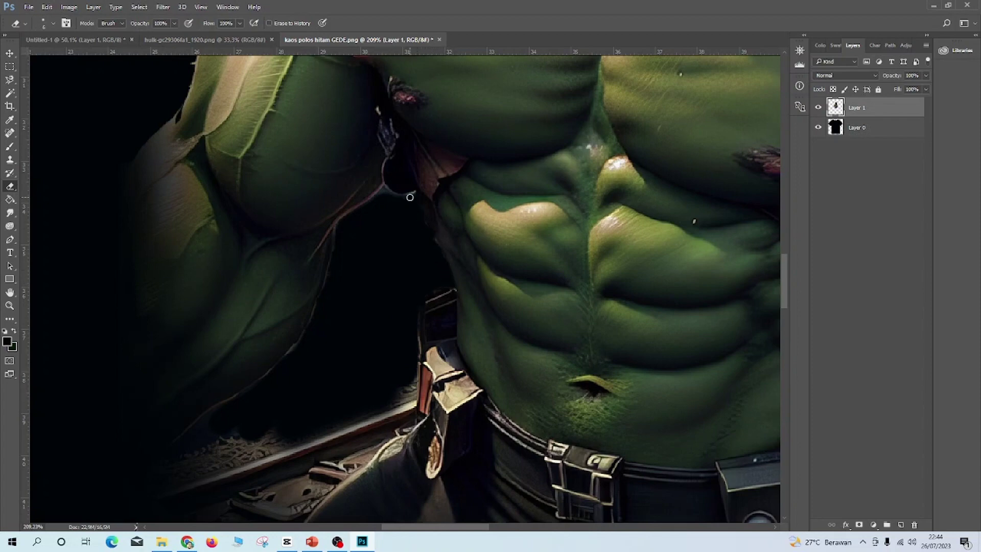
- Erase the remaining rails and gravel beside Hulk's hip and thigh, adjusting the Eraser size to fit
scroll(391, 209, down, 4)
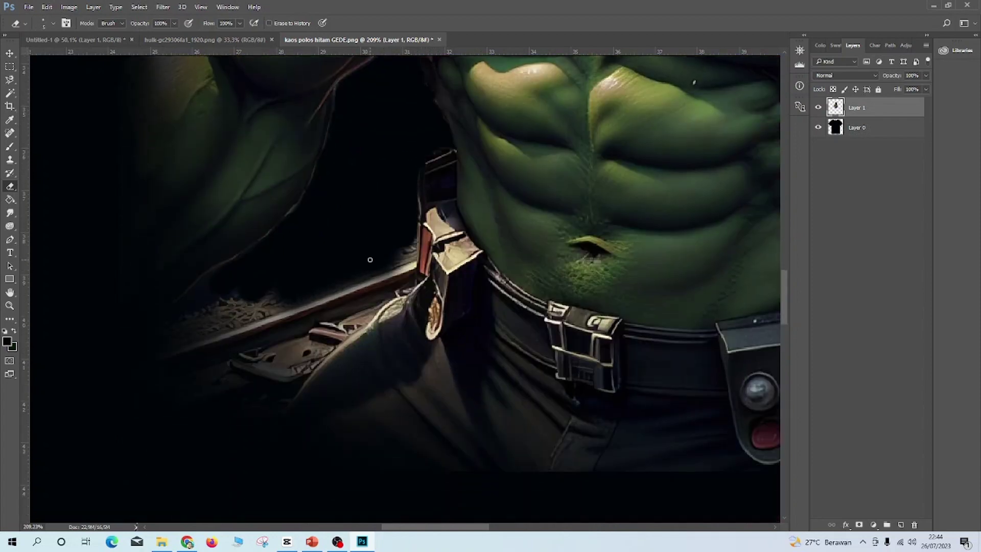
key(bracketright)
key(bracketright)
scroll(394, 266, down, 3)
mouse_move(383, 258)
mouse_down()
mouse_move(383, 237)
mouse_move(282, 347)
mouse_move(255, 347)
mouse_move(353, 229)
mouse_move(291, 275)
mouse_move(294, 252)
mouse_move(221, 270)
mouse_move(240, 311)
mouse_move(183, 311)
mouse_move(223, 260)
mouse_move(271, 284)
mouse_up()
key(bracketright)
key(bracketright)
scroll(405, 181, up, 2)
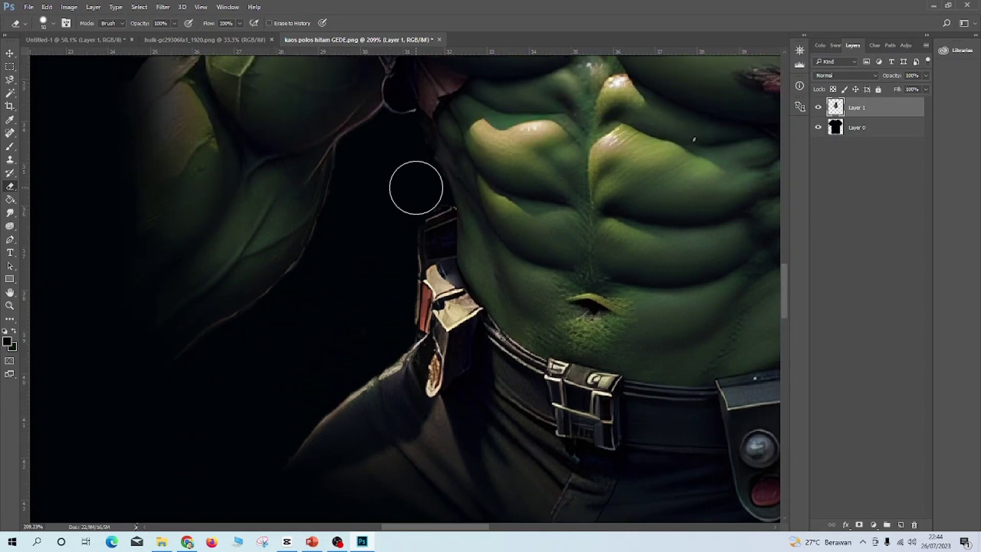
key(bracketleft)
- Add the text HULK below the figure at 80 pt in a bright lime green
key(ctrl+minus)
key(ctrl+minus)
key(ctrl+minus)
key(ctrl+minus)
key(ctrl+0)
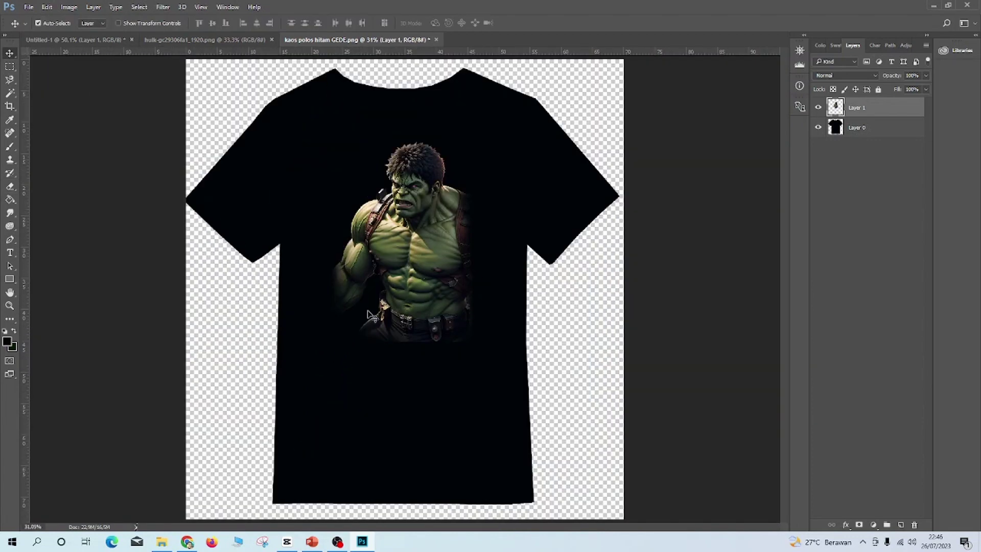
click(10, 252)
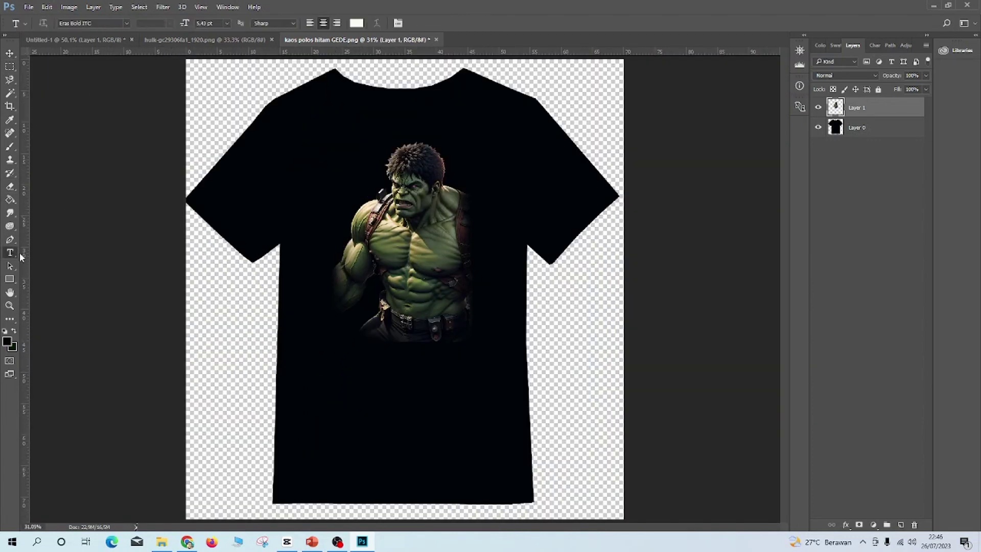
click(360, 357)
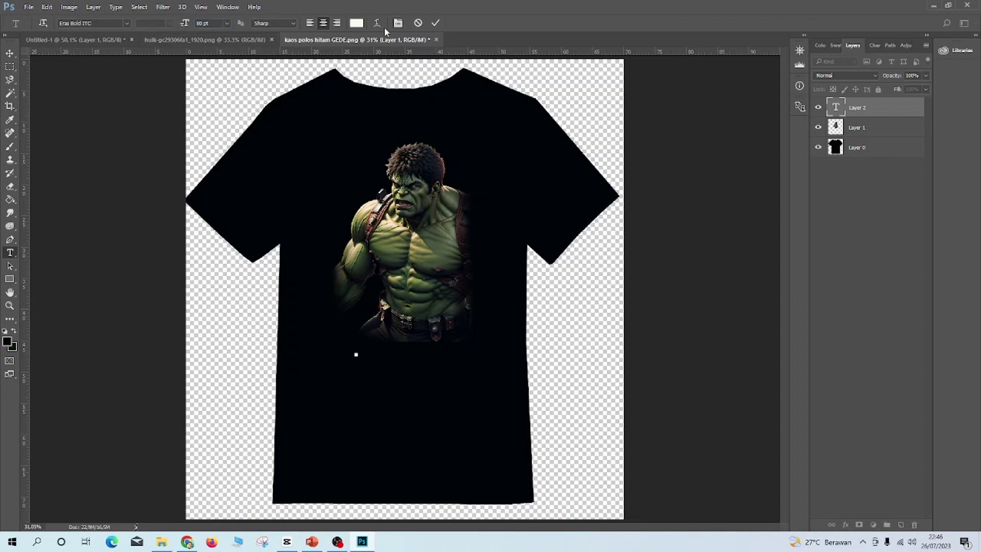
click(356, 23)
click(722, 175)
click(823, 162)
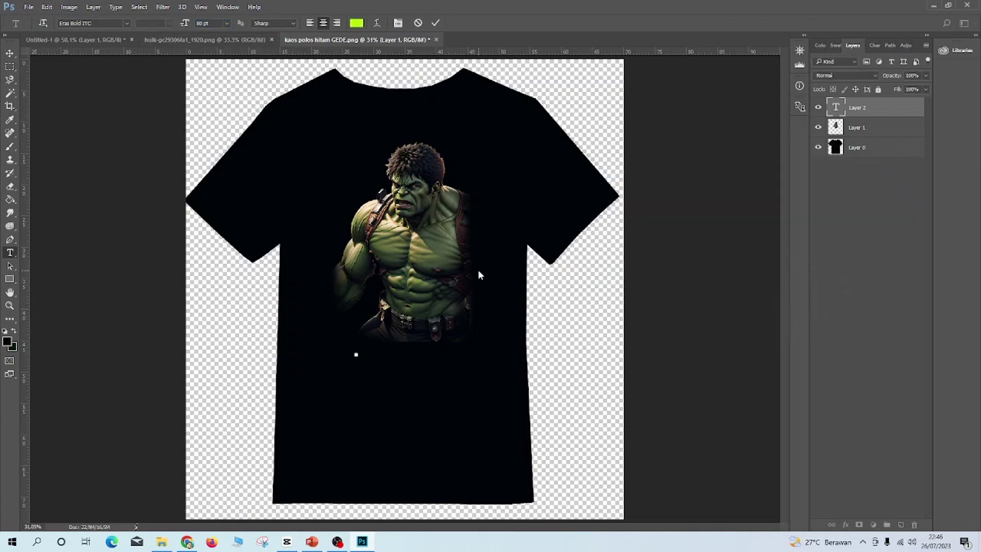
text(HULK)
- Enlarge the HULK text with Free Transform to roughly the figure's width, centre it beneath the figure and apply the transformation
key(ctrl+a)
key(ctrl+t)
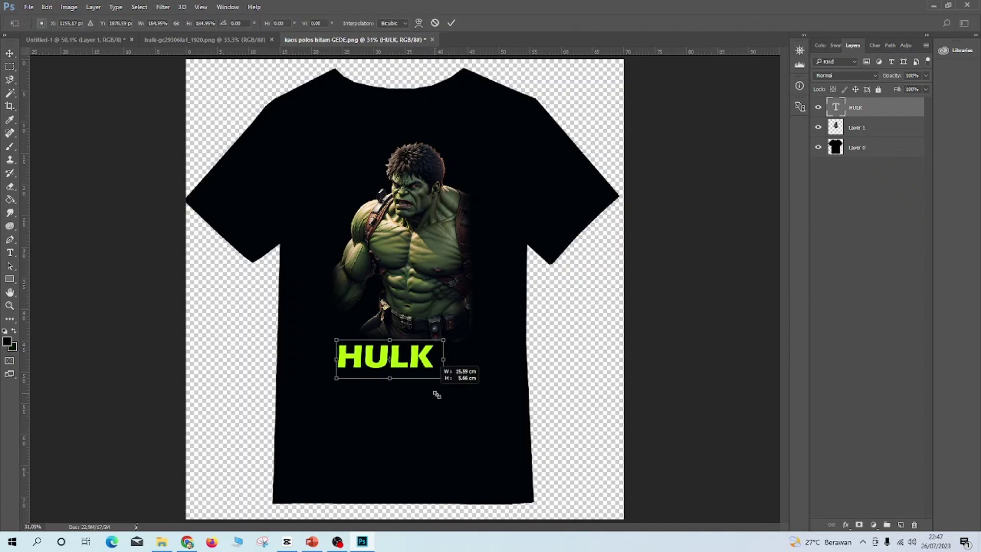
drag(436, 394, 481, 398)
key(Return)
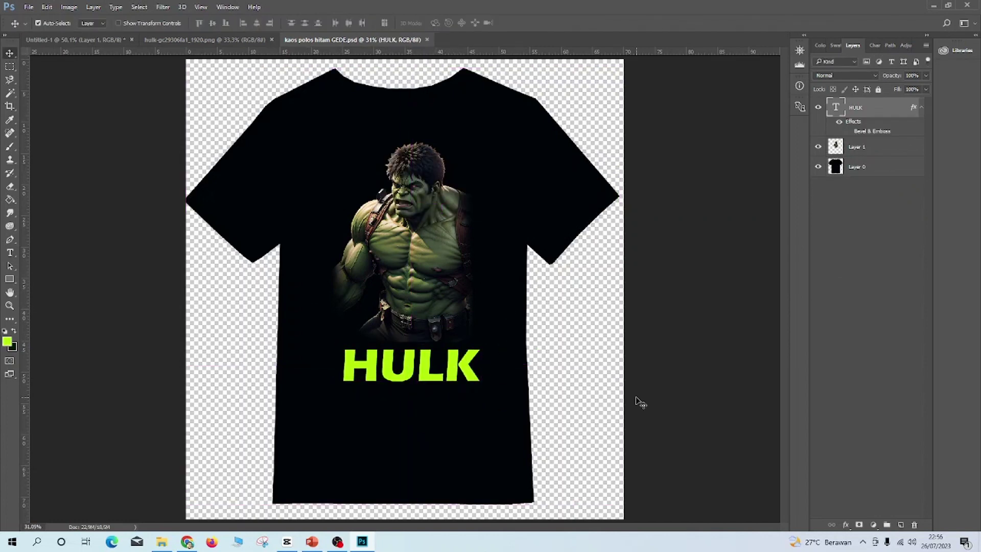
scroll(490, 384, up, 3)
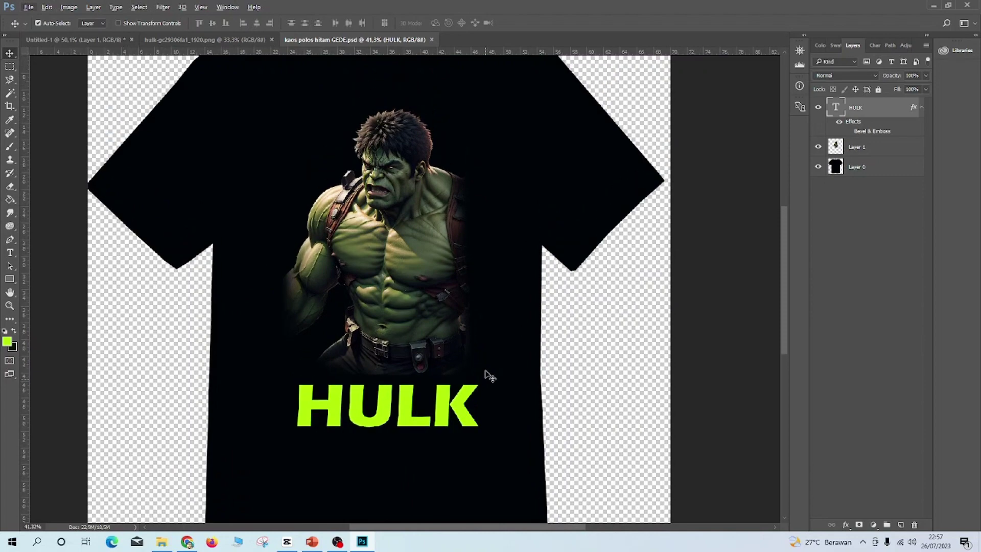
- Add a Bevel & Emboss effect to the HULK text with the Emboss style, Chisel Hard technique and Contour enabled
scroll(489, 377, down, 1)
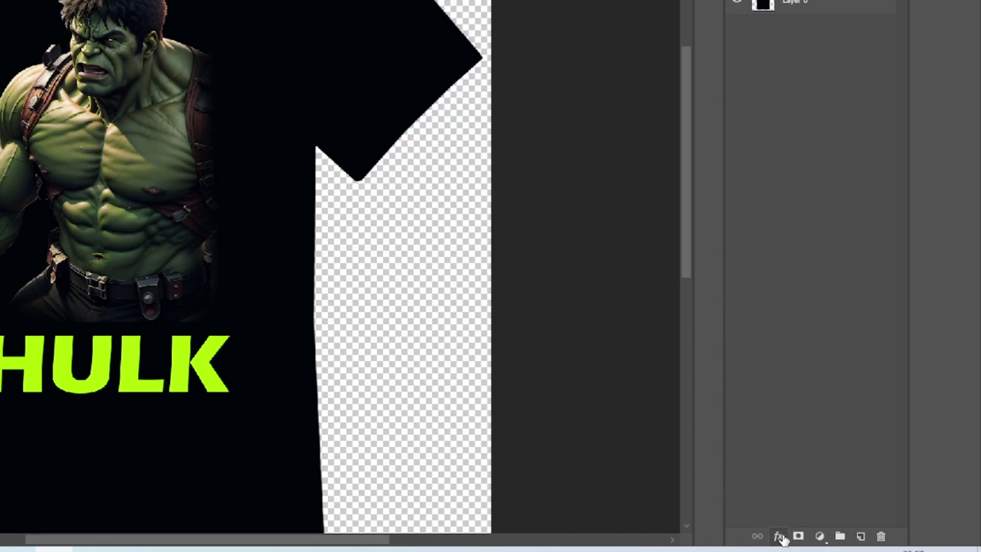
click(780, 536)
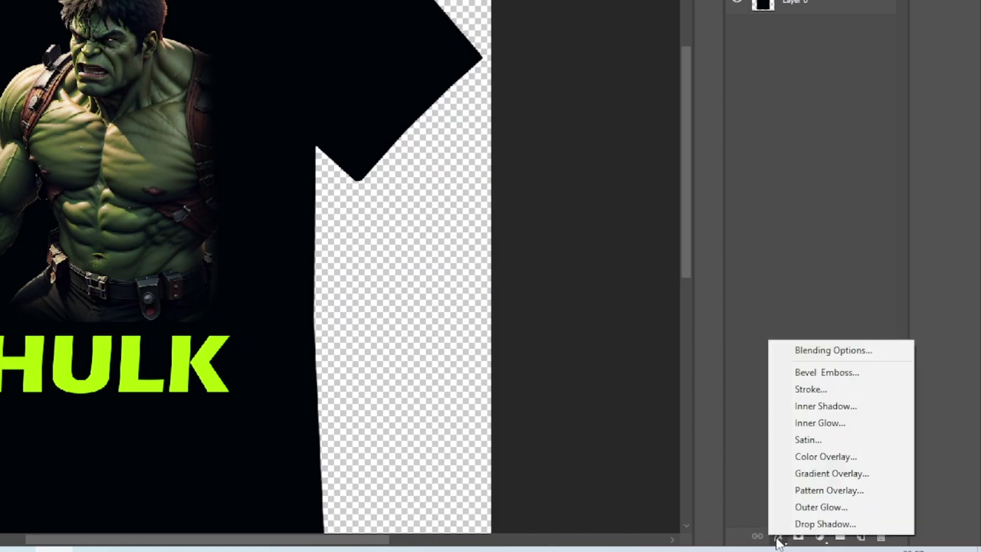
click(806, 374)
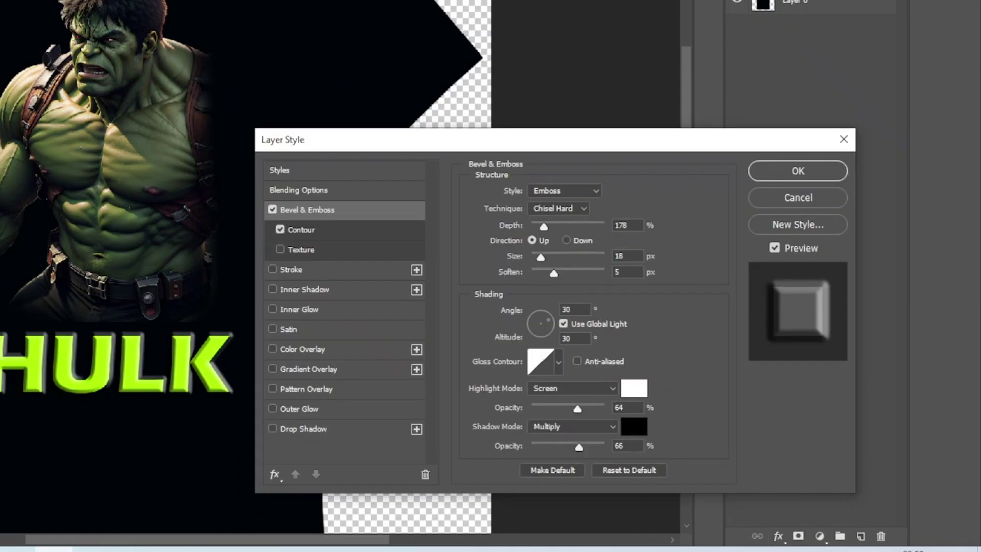
click(565, 199)
click(546, 223)
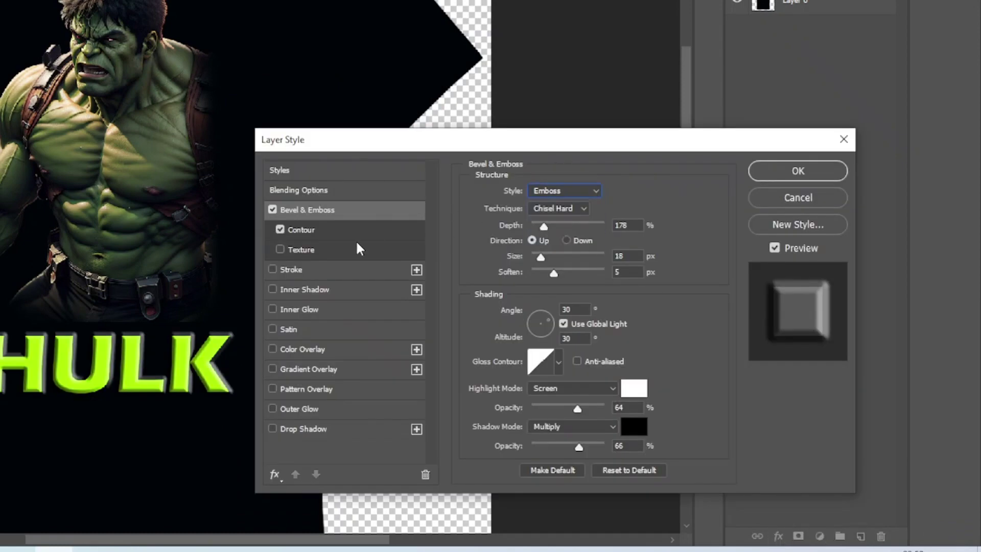
key(Tab)
key(Tab)
drag(545, 231, 543, 232)
- Add a green outside stroke of 5 px to the HULK text
click(333, 271)
click(515, 307)
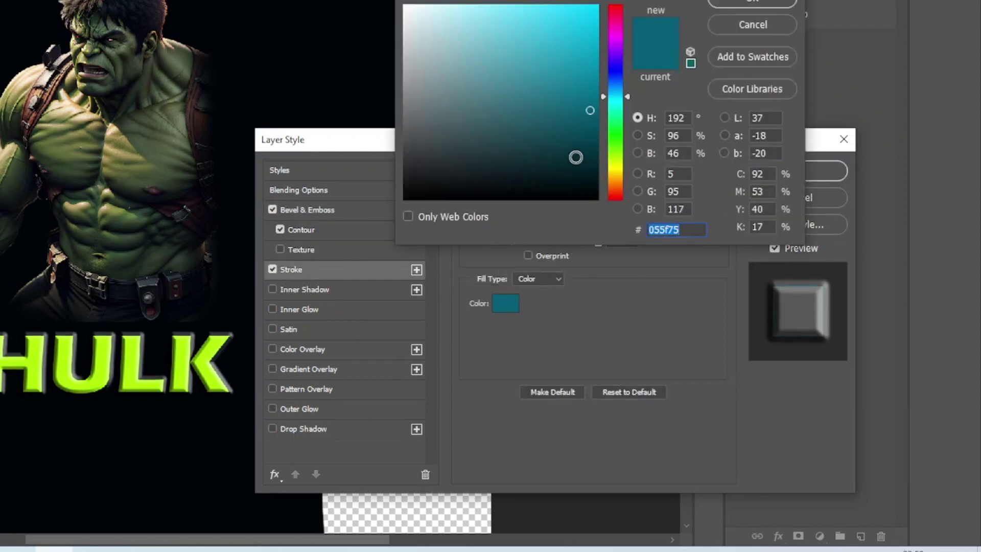
click(614, 128)
click(585, 100)
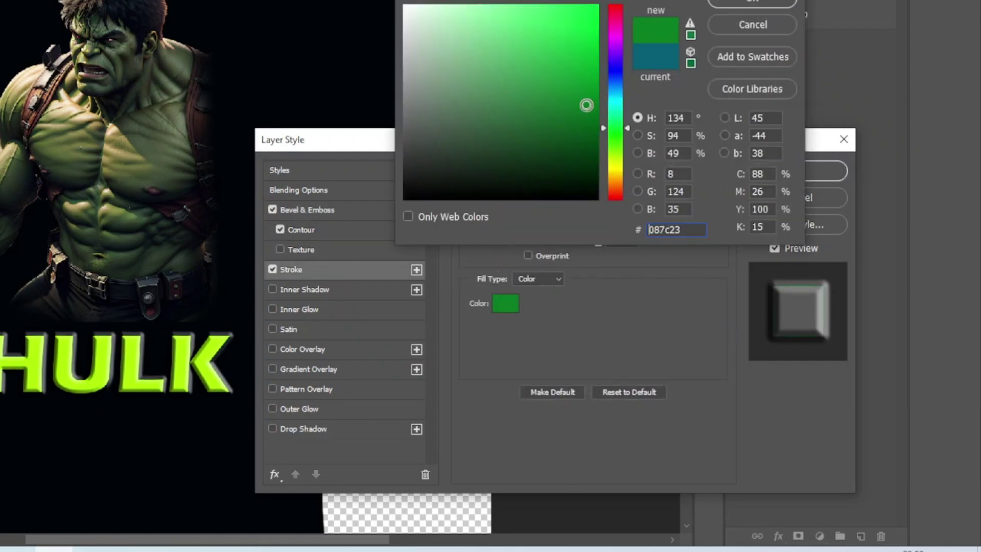
click(752, 3)
drag(524, 191, 528, 190)
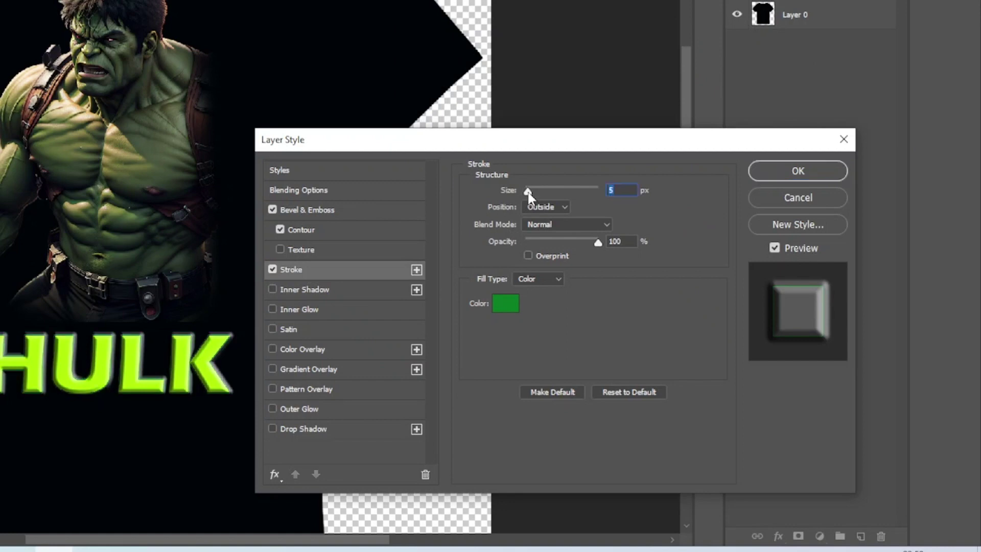
- Add a linear dark-green-to-lime gradient overlay at 90° to the HULK text, thicken its stroke slightly and apply the layer style
click(298, 369)
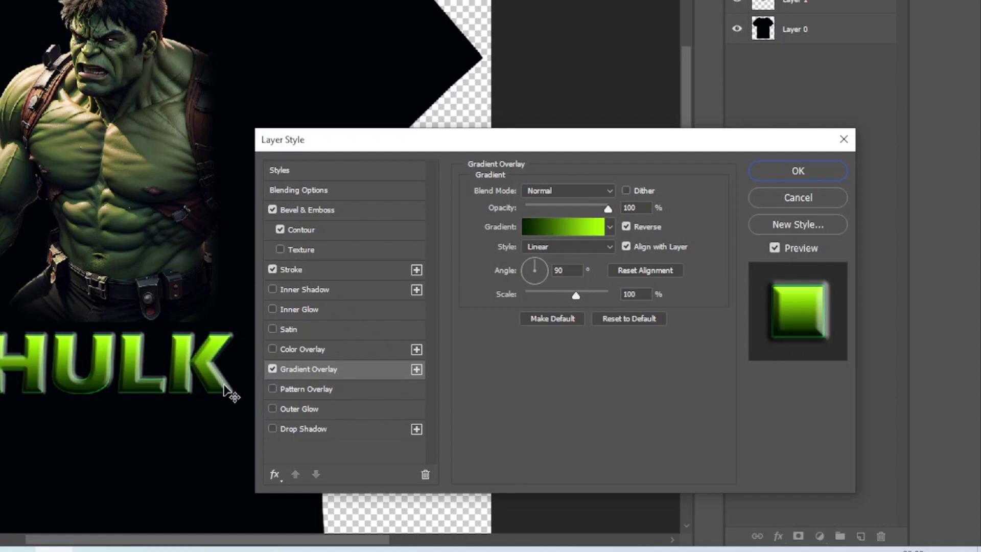
click(338, 269)
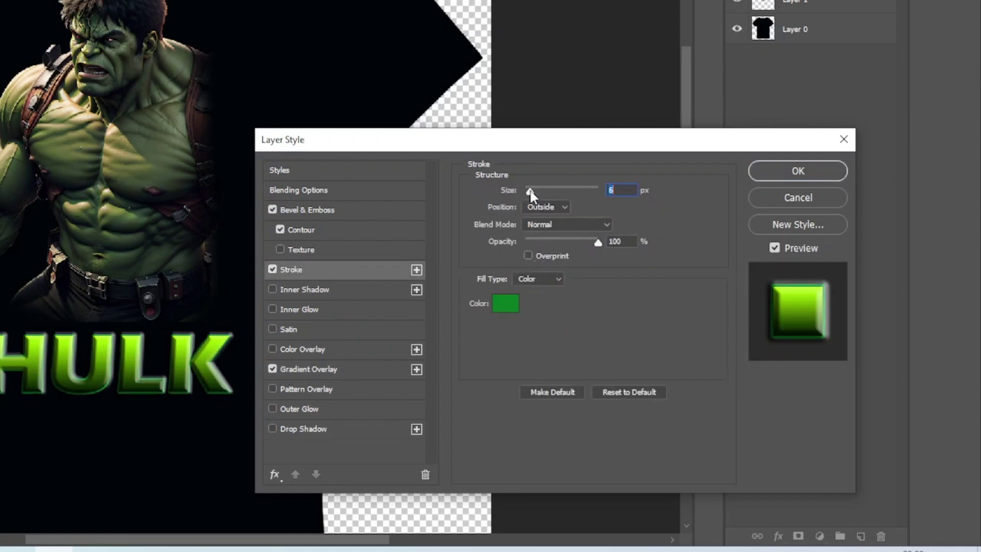
drag(527, 190, 531, 191)
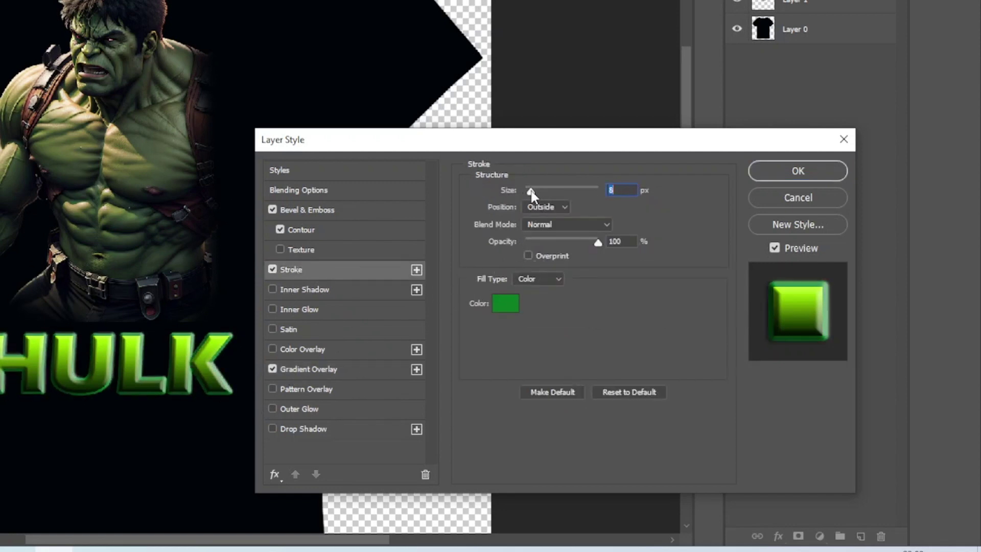
click(798, 172)
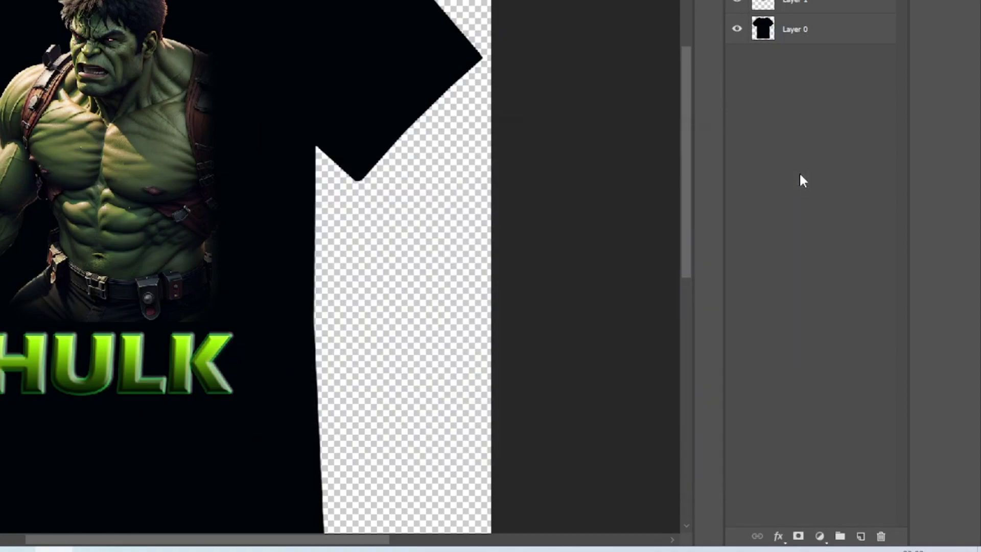
- Add the text The Incredible at 80 pt and place it directly above the HULK title
scroll(570, 371, down, 1)
scroll(556, 386, down, 1)
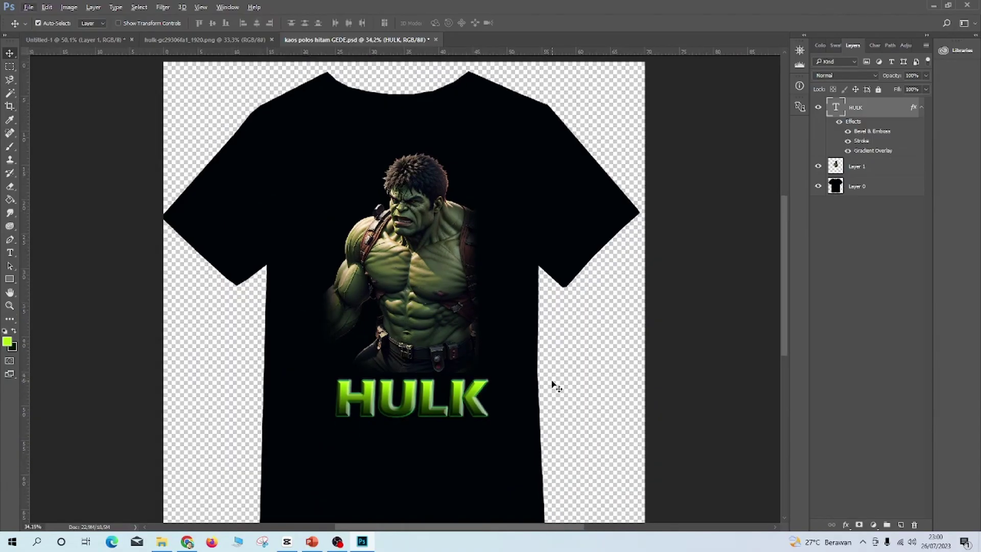
scroll(554, 387, up, 2)
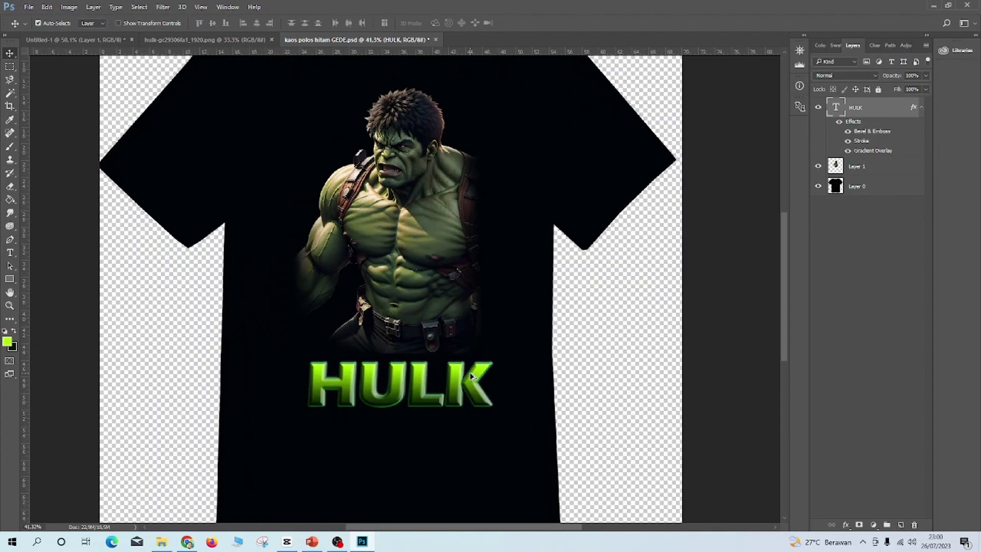
scroll(390, 356, down, 1)
scroll(400, 325, up, 1)
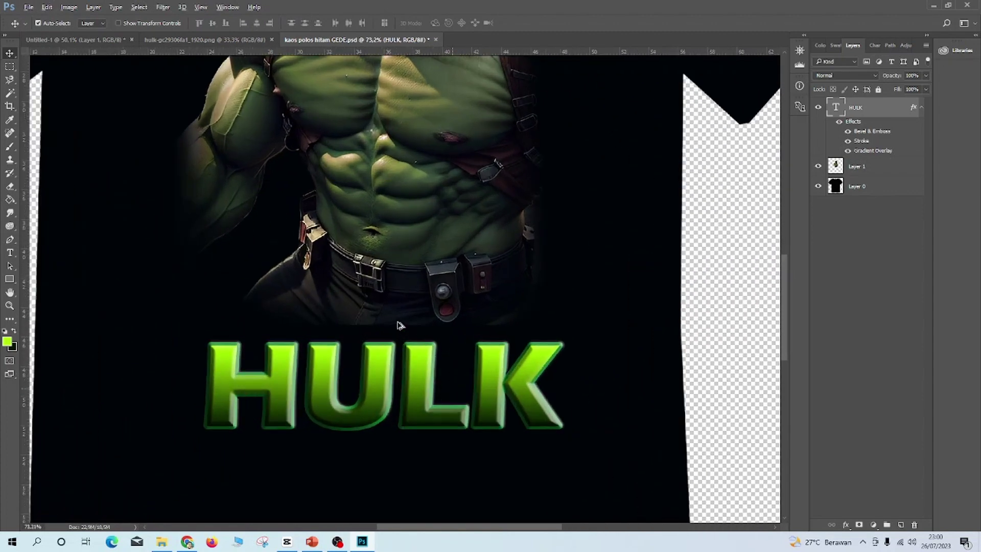
scroll(400, 326, right, 1)
key(ctrl)
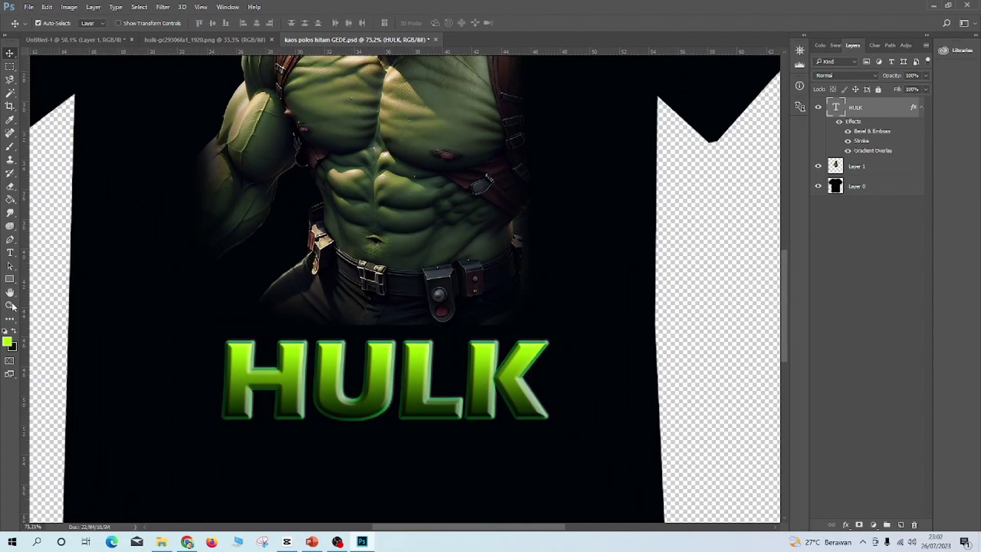
key(t)
click(240, 305)
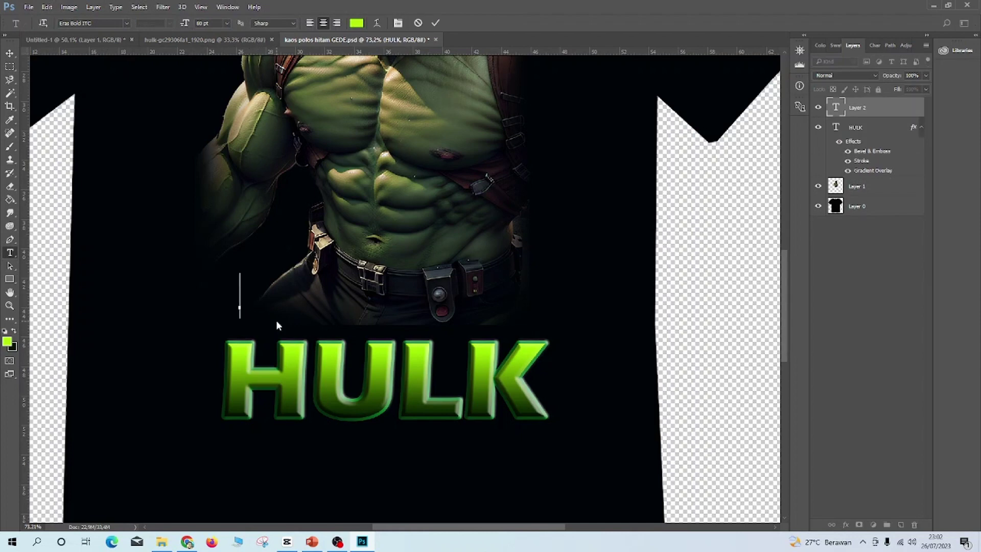
text(The Incredible)
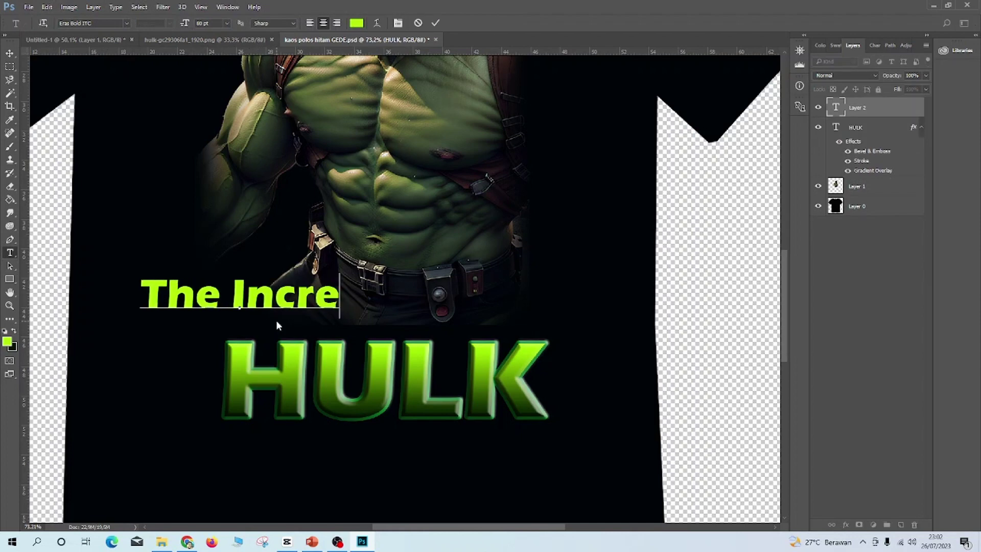
click(10, 52)
drag(239, 294, 378, 309)
- Set The Incredible text in Eras Demi ITC and recolour it grey (#909588)
click(10, 253)
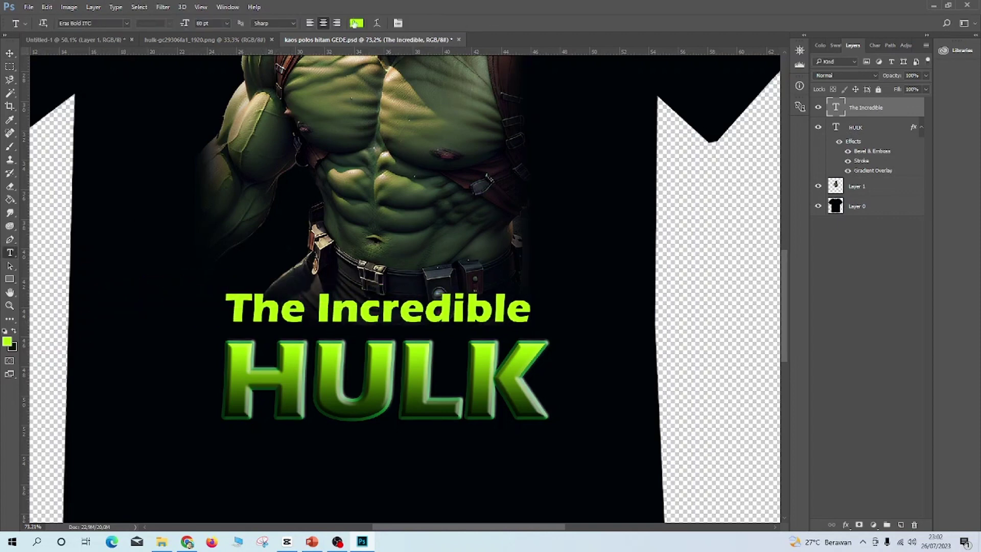
click(356, 23)
click(469, 104)
drag(643, 210, 643, 225)
click(626, 196)
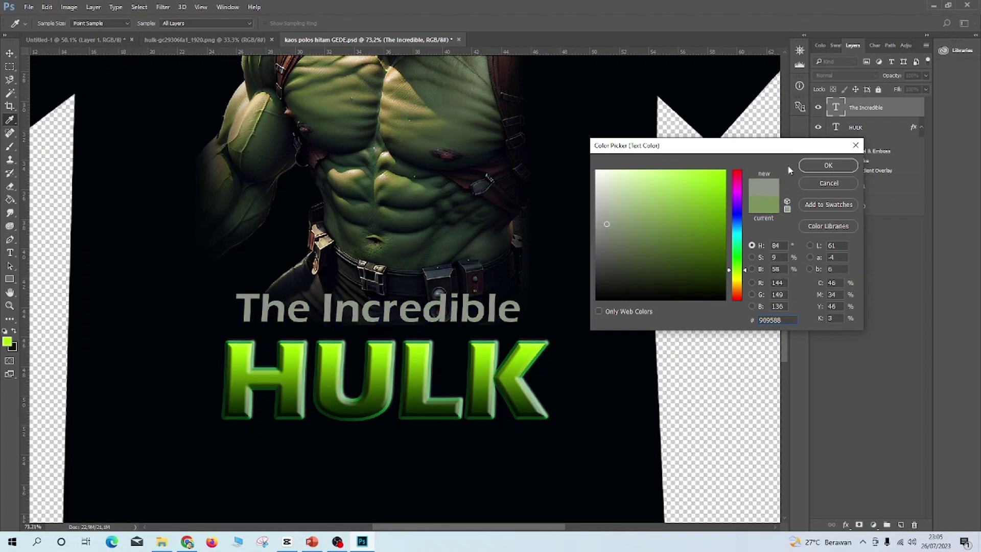
click(807, 167)
- Widen the letter spacing of The Incredible text, trying several tracking values and settling on 90
click(398, 24)
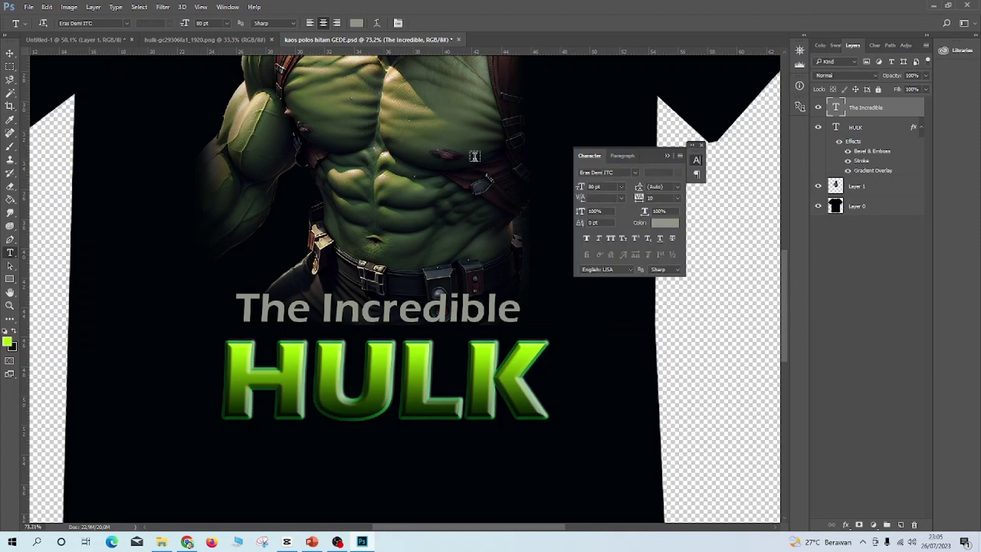
click(676, 199)
click(668, 309)
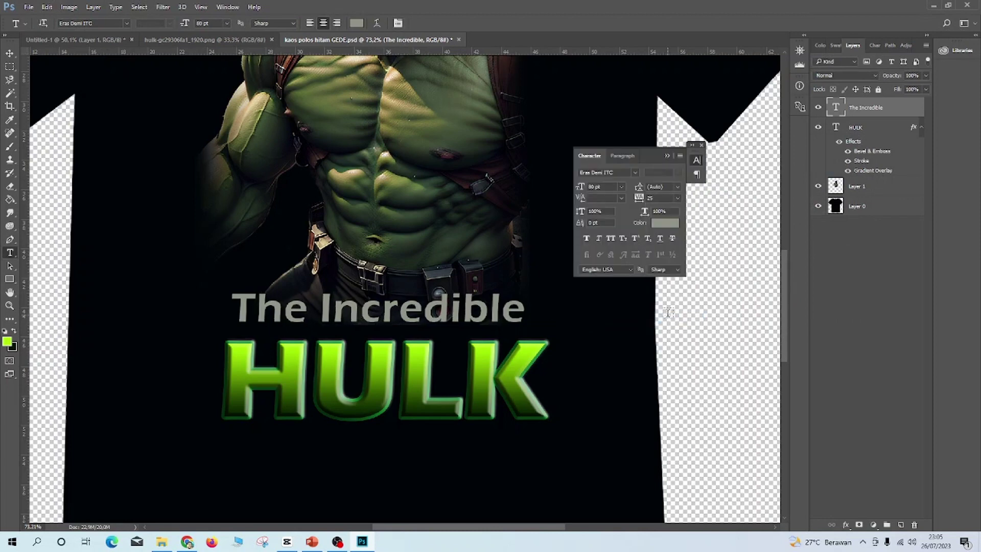
click(676, 198)
click(667, 336)
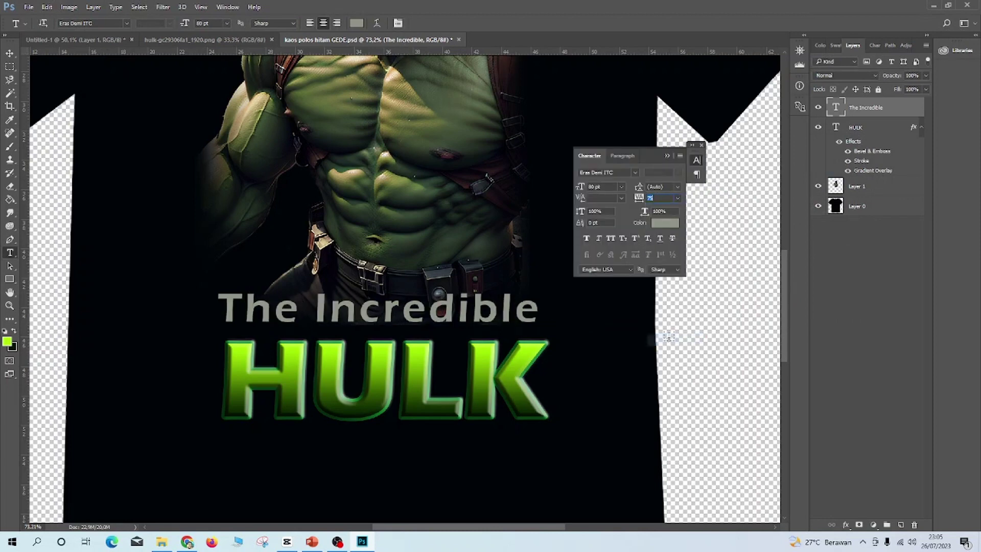
click(678, 198)
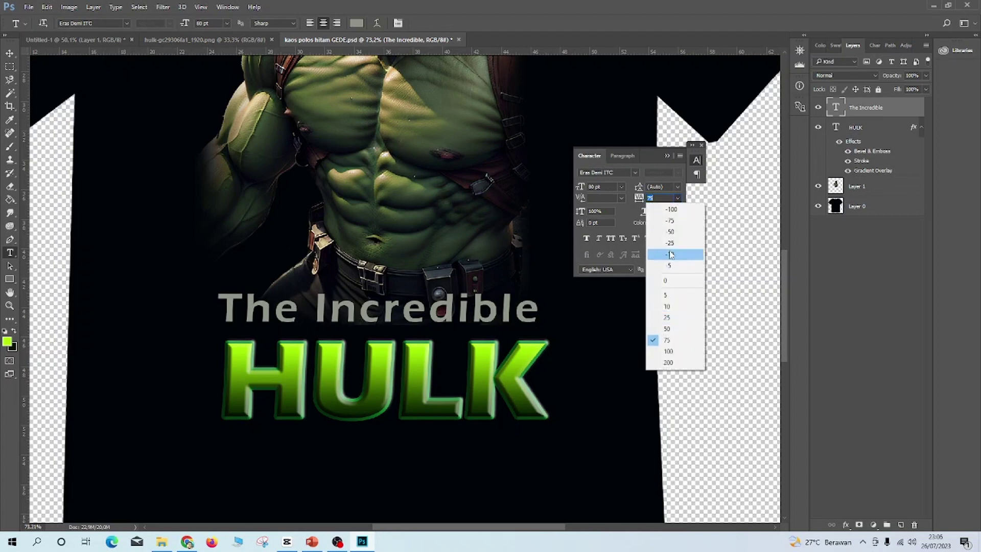
text(0)
key(Return)
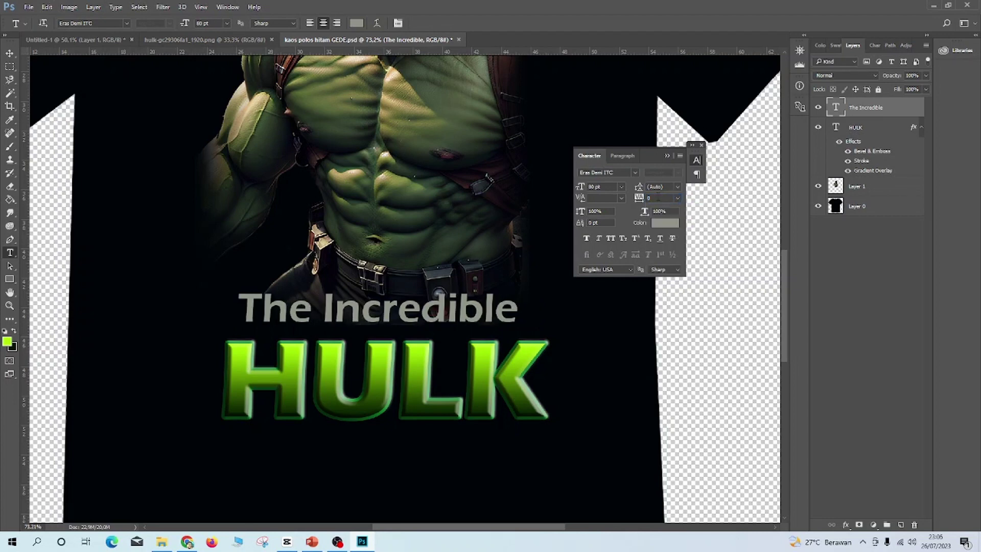
text(90)
key(Return)
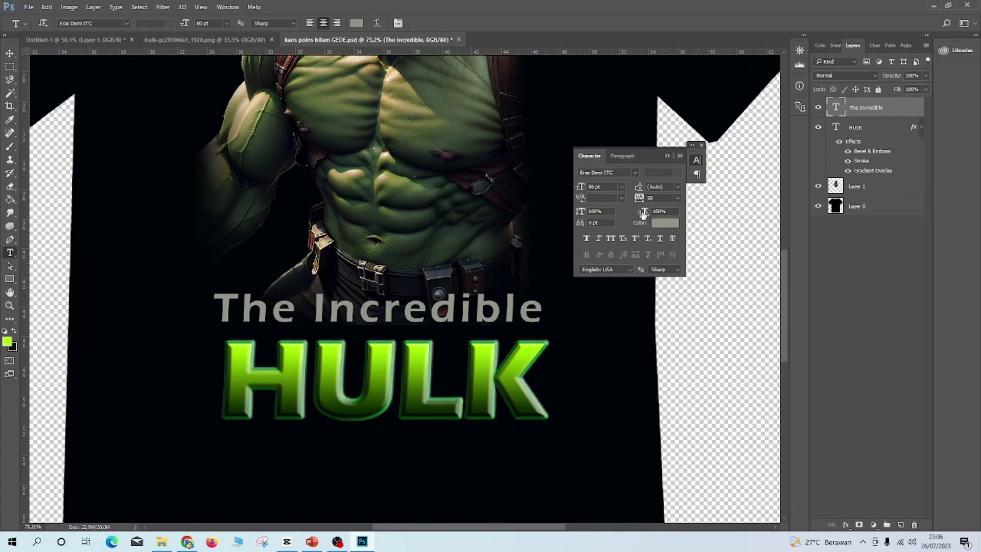
- Move The Incredible text slightly so it lines up above HULK and close the character settings
click(9, 53)
drag(297, 313, 304, 316)
click(666, 155)
click(701, 145)
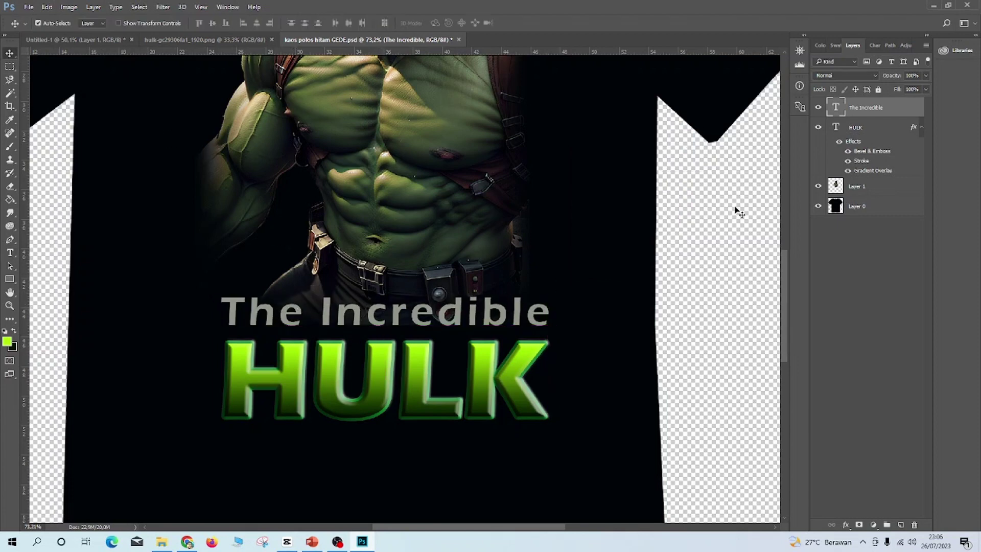
- Add a dark grey outside stroke to The Incredible text and apply the layer style
click(846, 526)
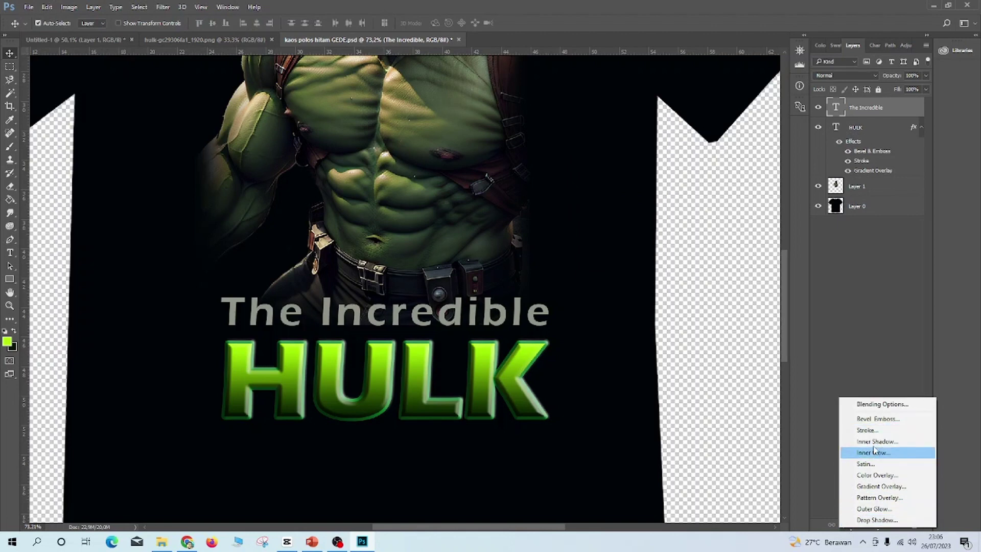
click(828, 394)
mouse_move(701, 263)
mouse_down()
mouse_move(717, 182)
mouse_move(778, 111)
mouse_up()
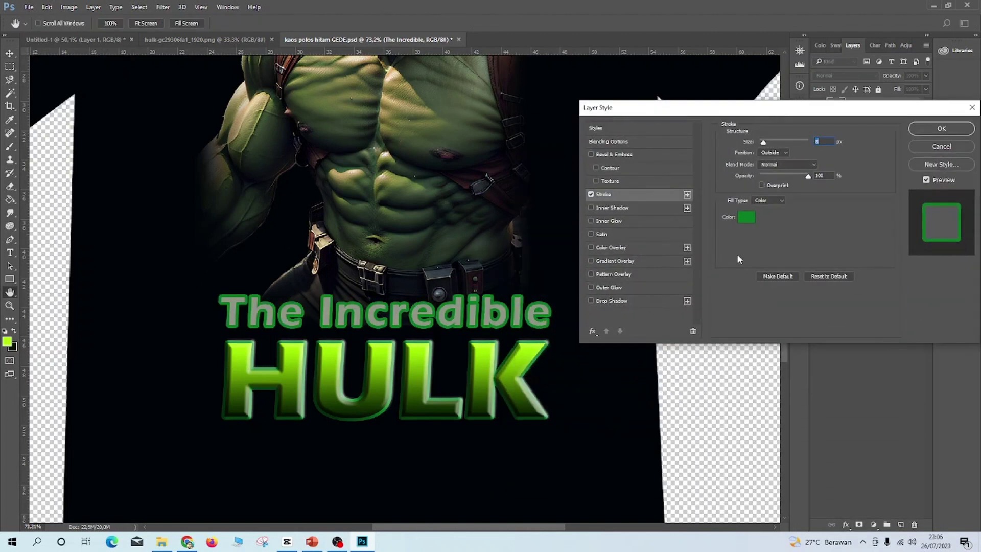
click(745, 214)
click(721, 290)
drag(600, 235, 613, 281)
click(811, 168)
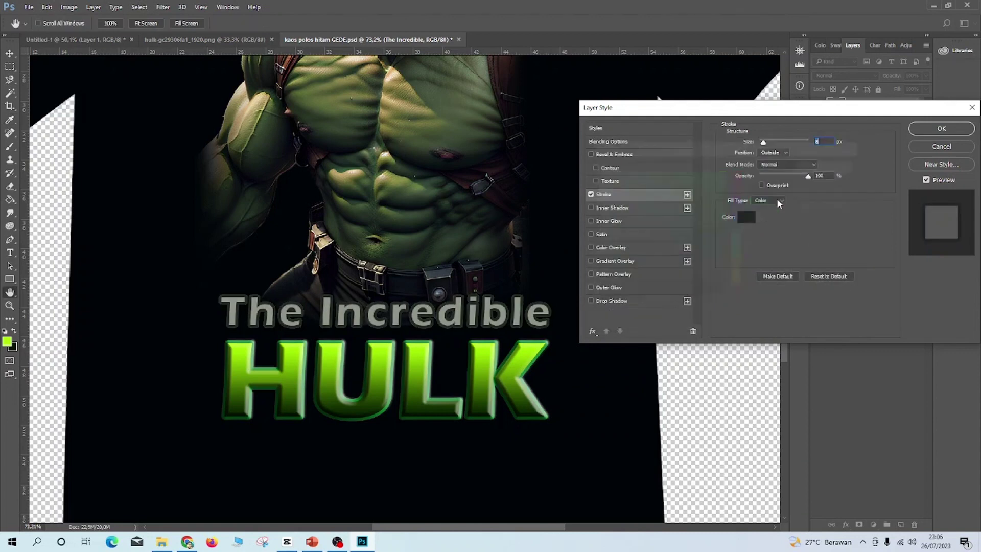
click(946, 132)
- Shrink The Incredible text slightly with Free Transform so it is narrower than HULK, and apply the transformation
key(ctrl+0)
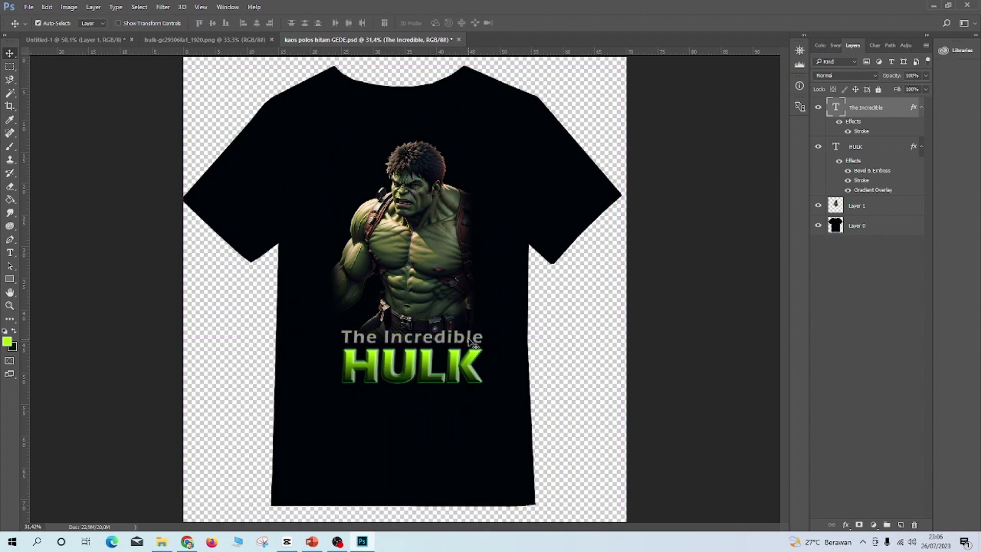
key(ctrl+t)
drag(483, 330, 469, 331)
click(10, 53)
click(429, 208)
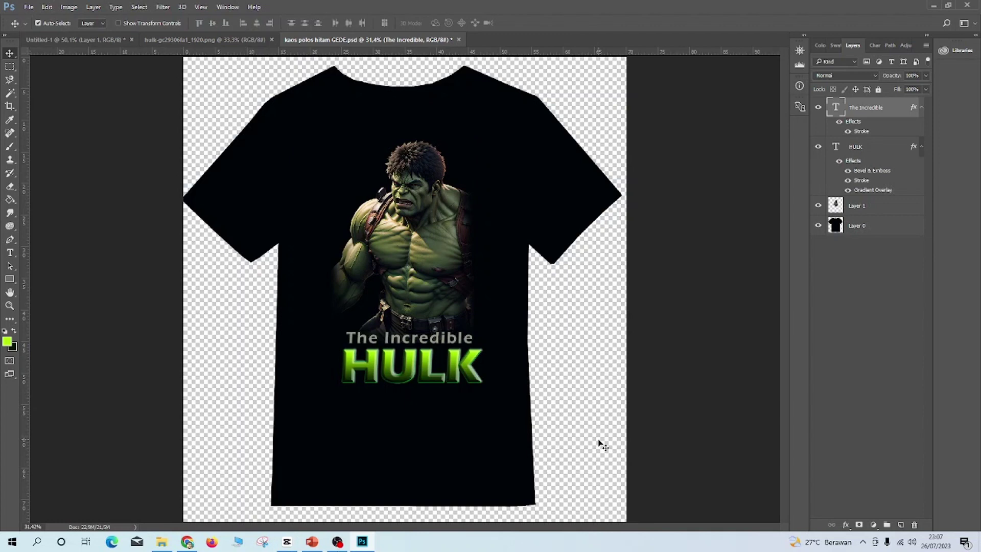
- Add a new layer beneath the T-shirt layer and fill it with white as the background
click(862, 231)
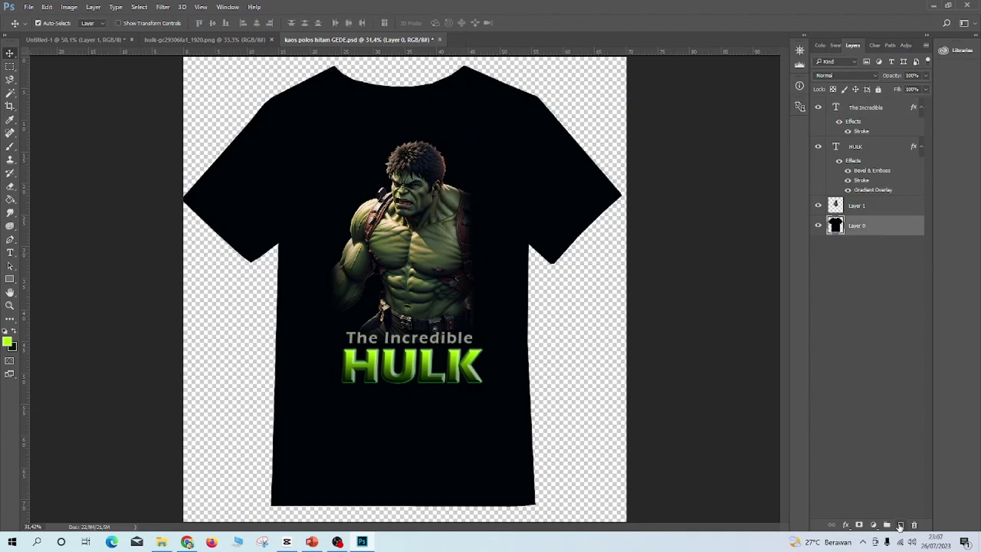
ctrl+click(900, 526)
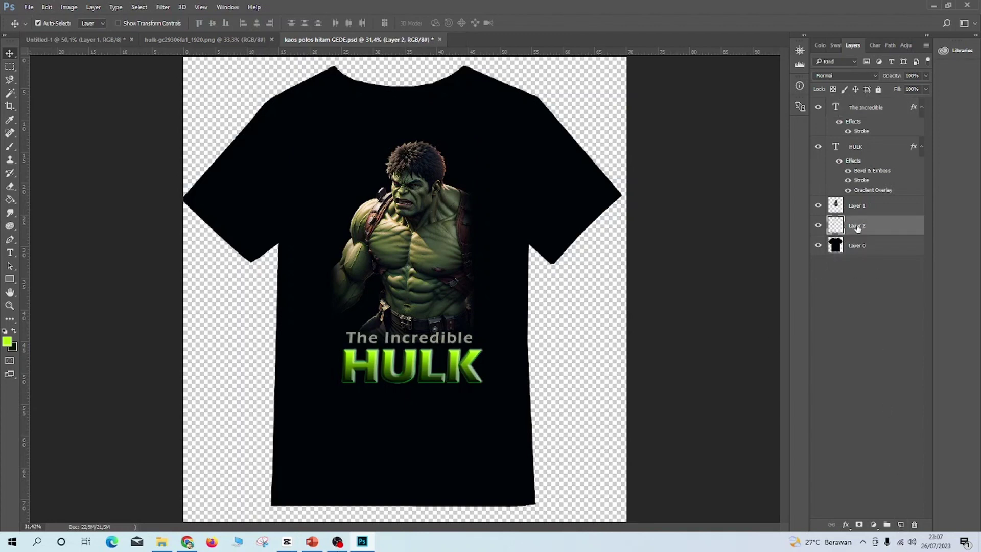
click(7, 342)
click(597, 170)
key(Return)
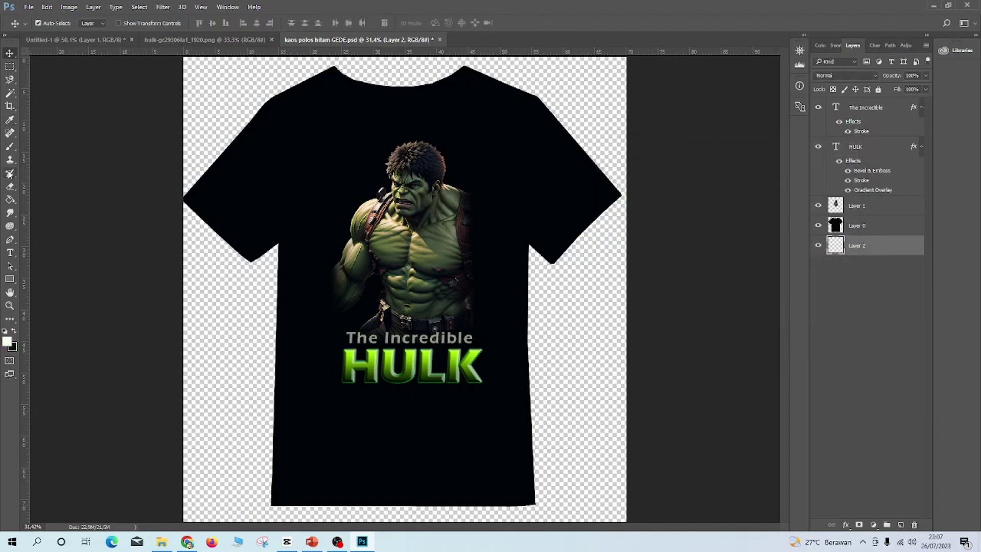
click(9, 199)
click(199, 319)
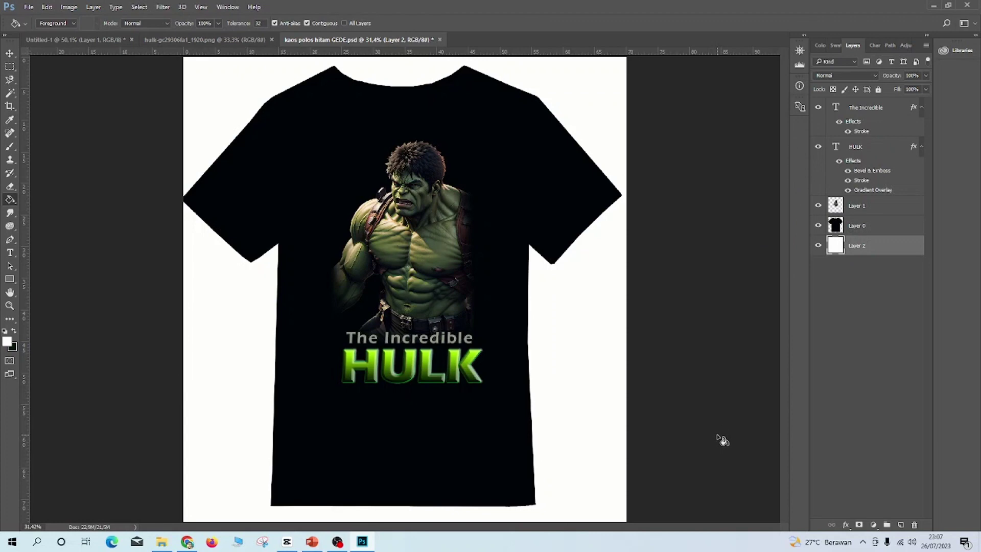
key(v)
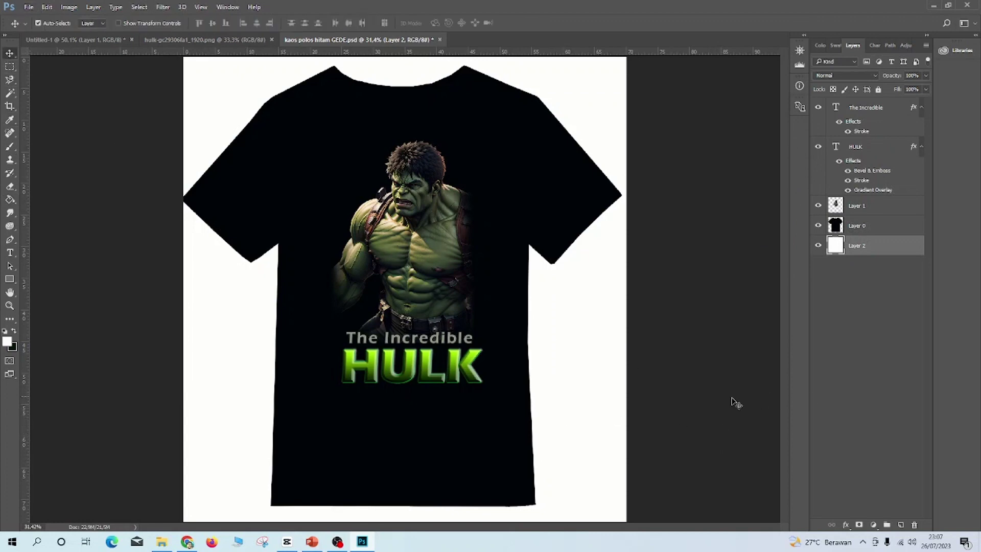
scroll(394, 390, up, 4)
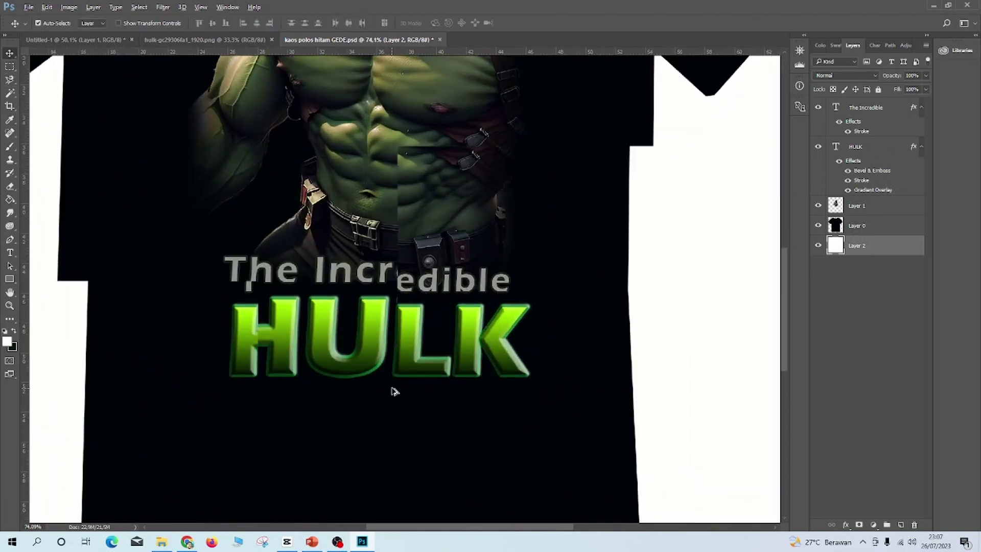
scroll(394, 391, down, 4)
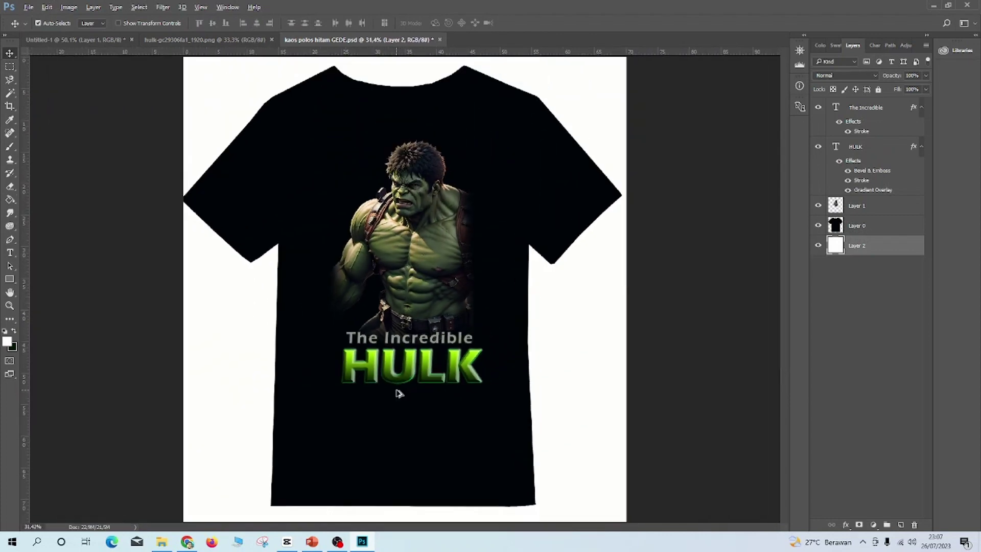
key(ctrl)
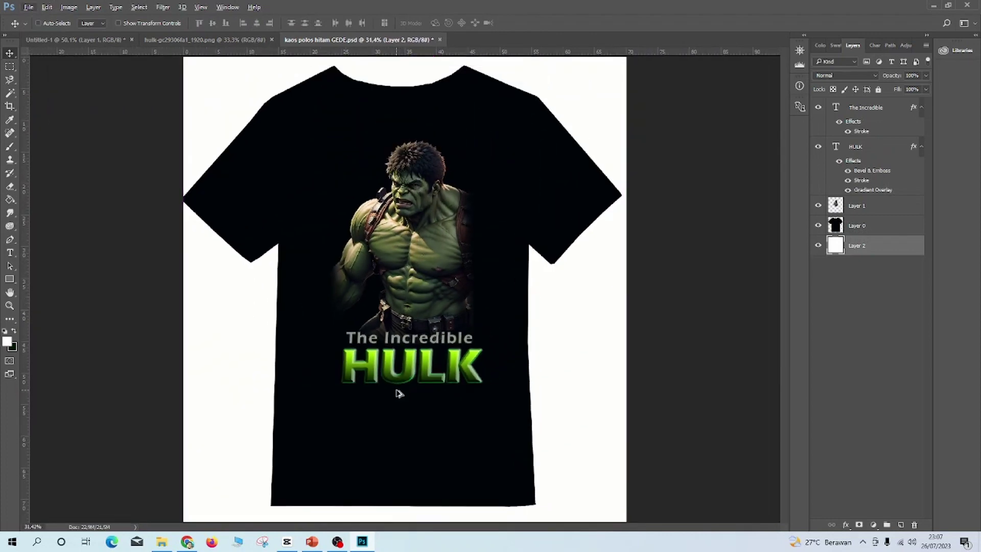